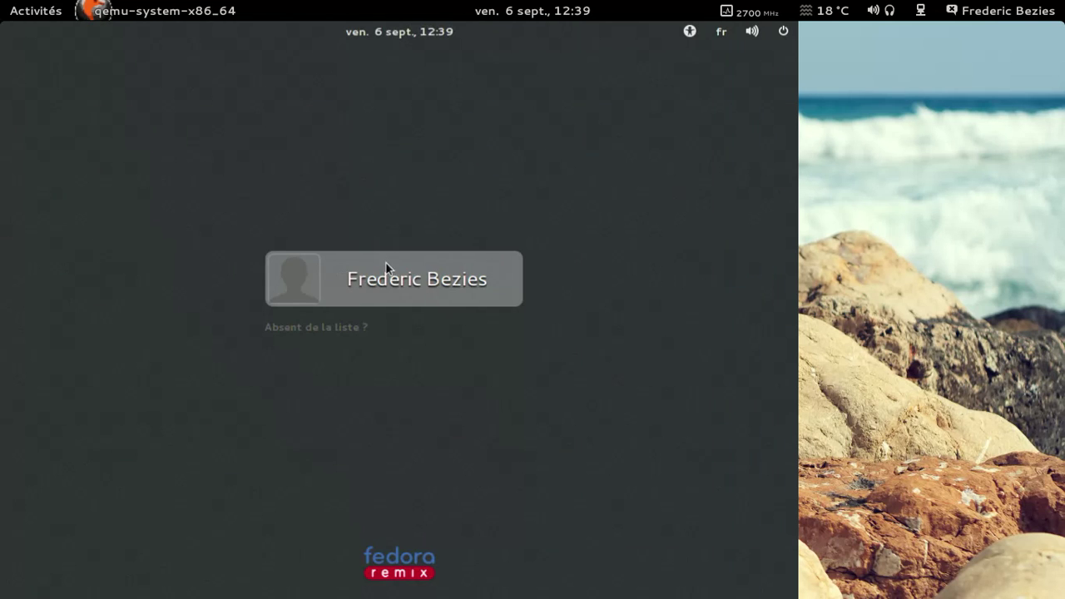
- Log in to the Fedora Remix desktop with the listed user account by entering its account password
left_click(385, 280)
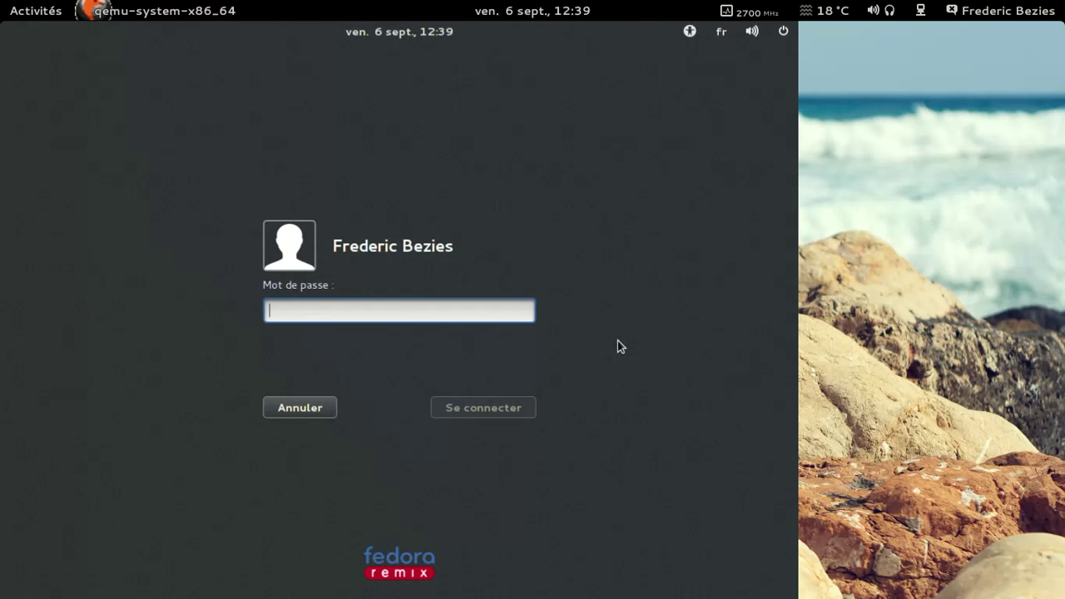
type("********")
key("Return")
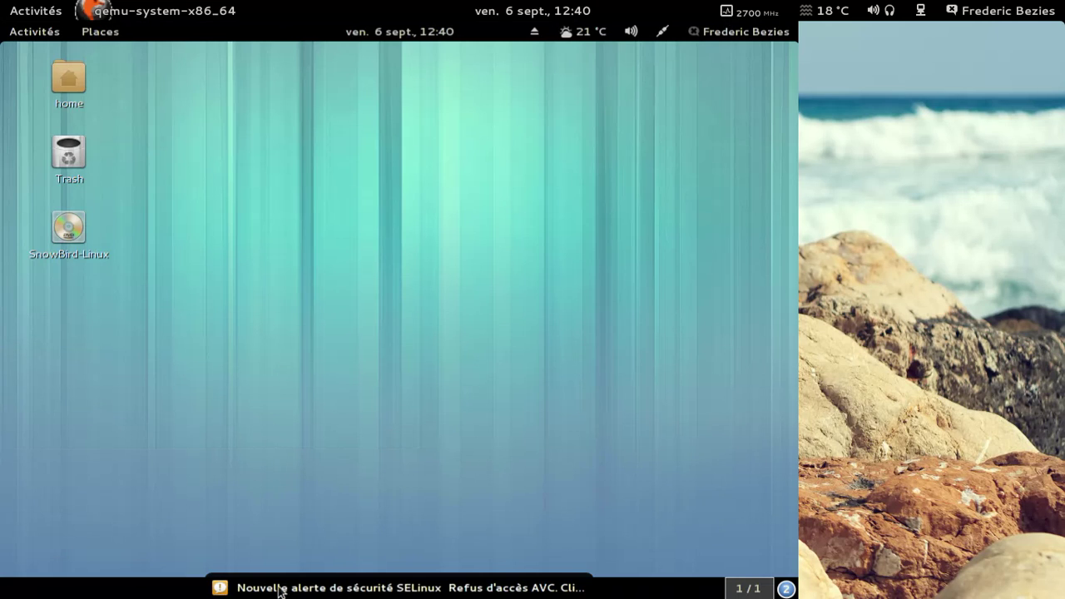
- Open the SELinux alert browser from the notifications, review the alerts back to the first one, and close it
left_click(388, 586)
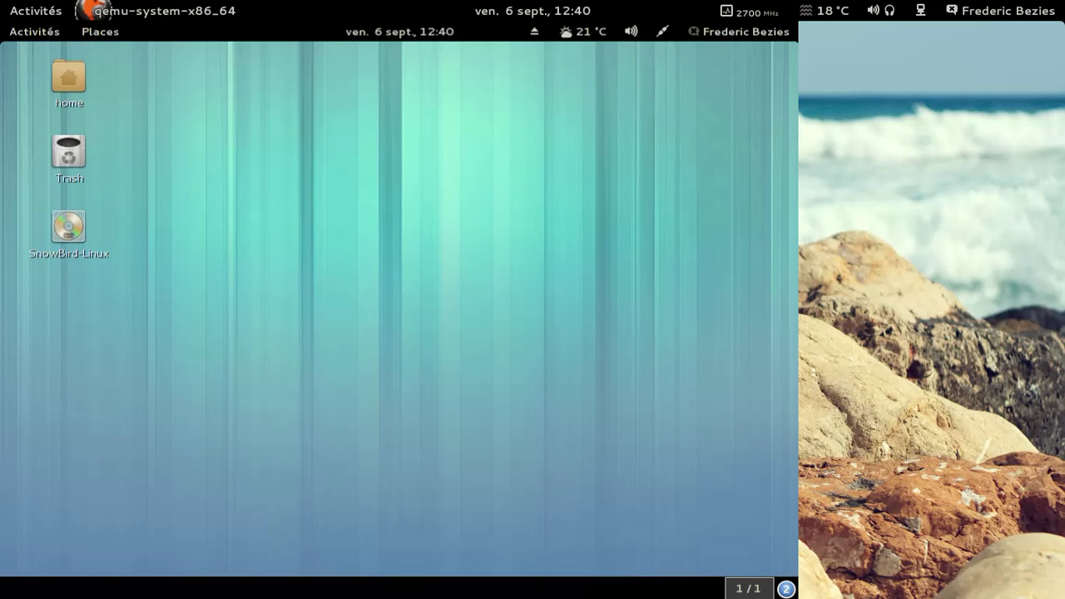
mouse_move(726, 576)
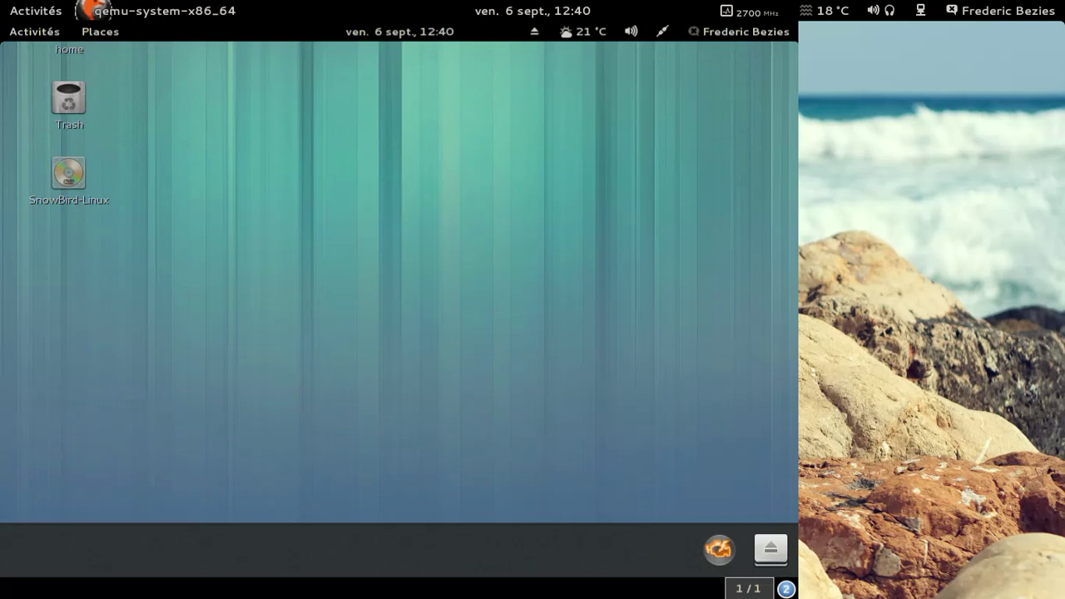
left_click(721, 563)
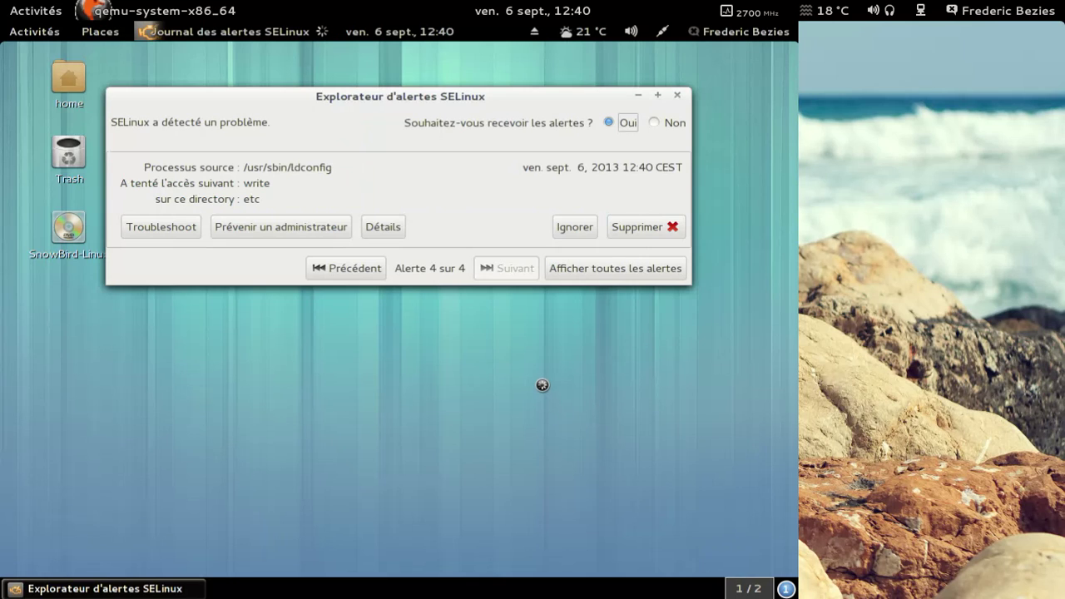
left_click(375, 269)
left_click(375, 269)
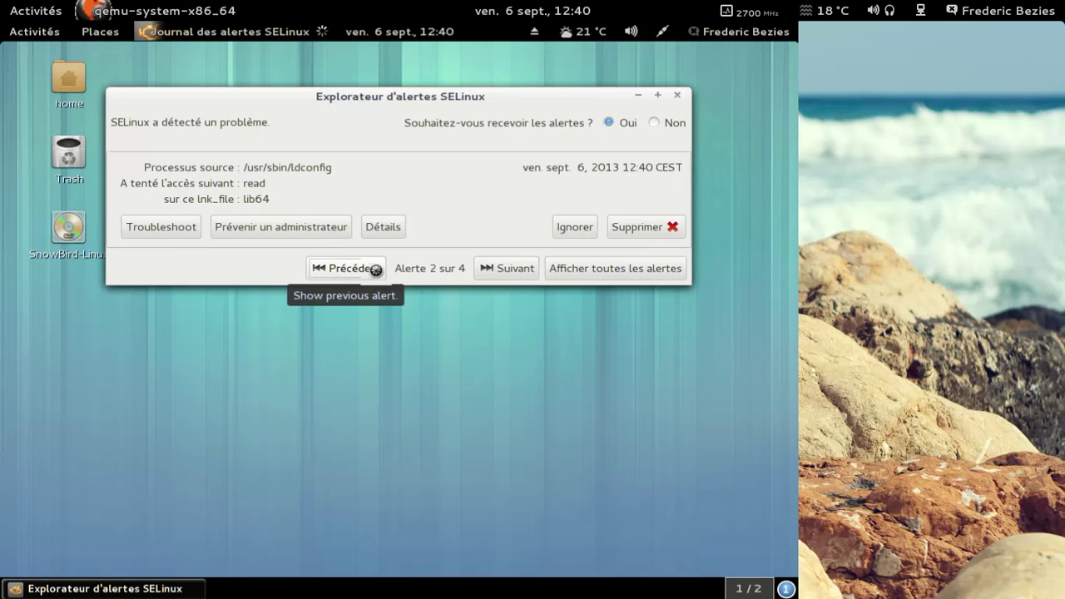
left_click(375, 269)
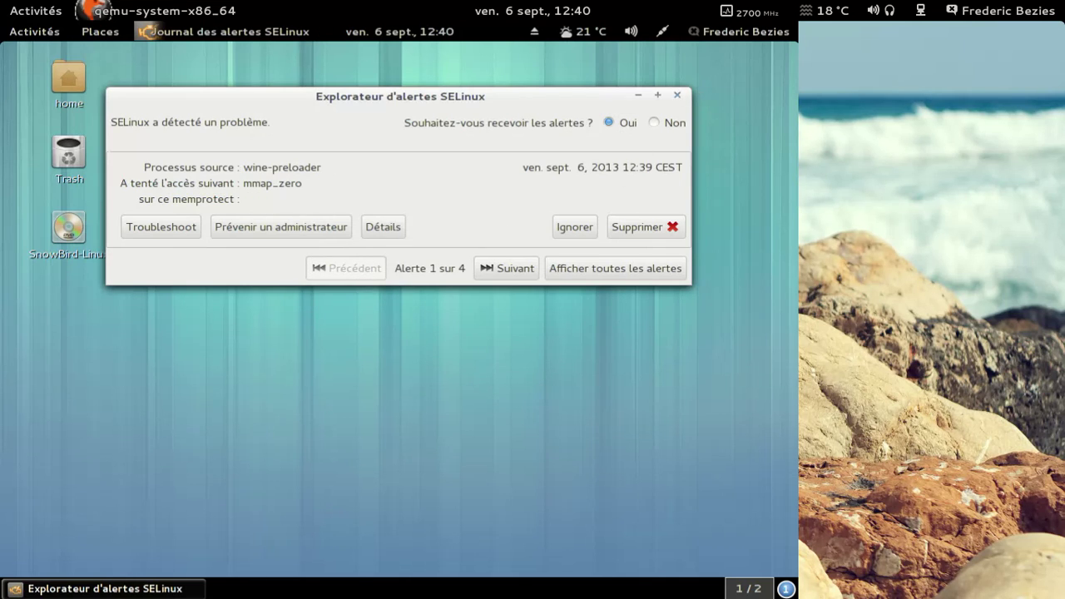
left_click(678, 95)
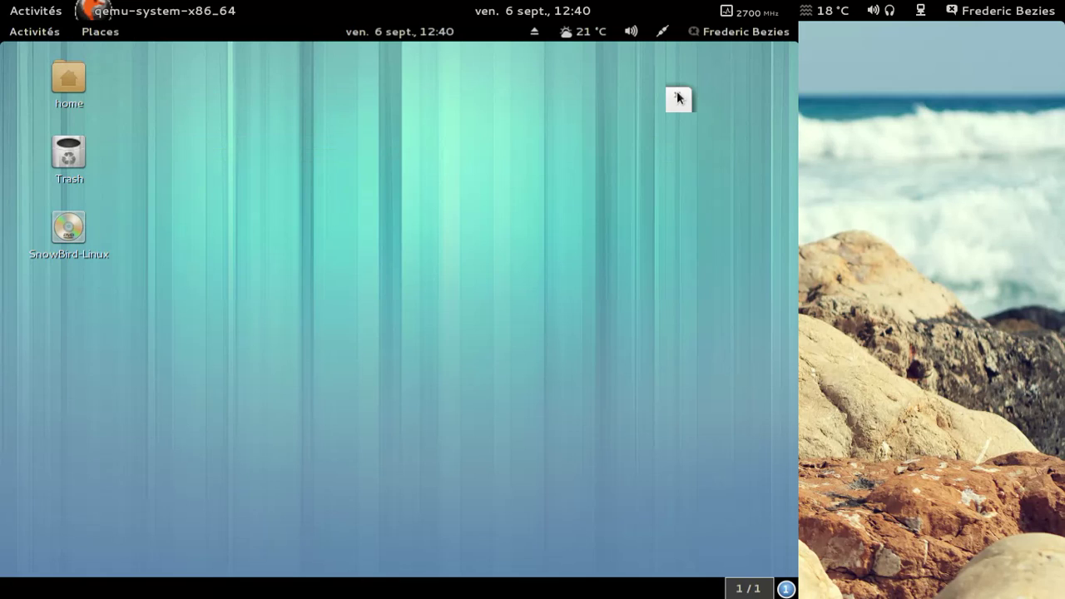
- Open the home folder, check the file manager's version in its About information, and close the windows
left_click(105, 31)
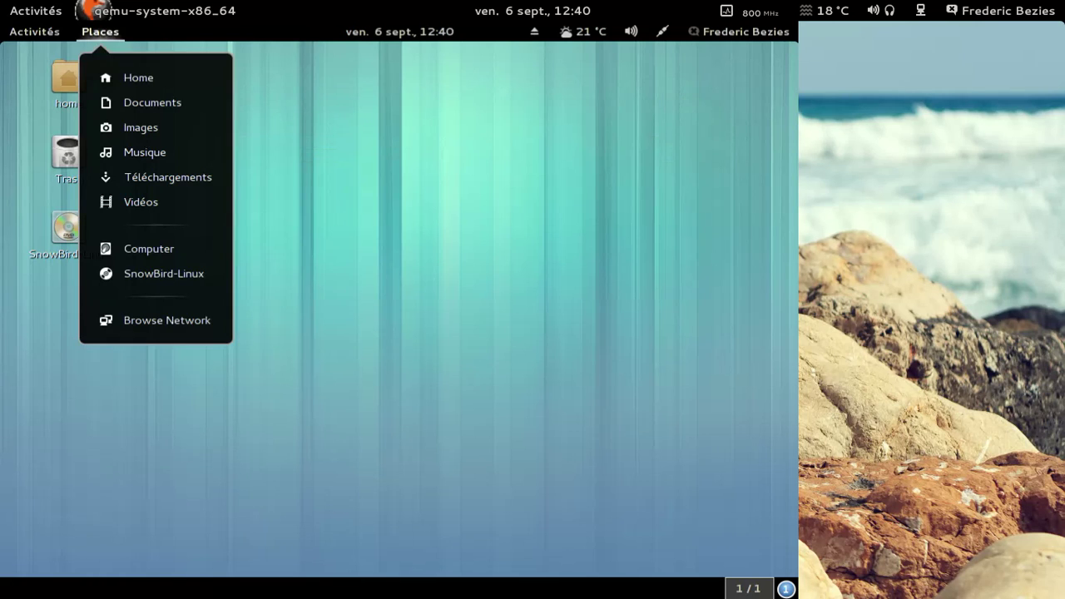
left_click(137, 77)
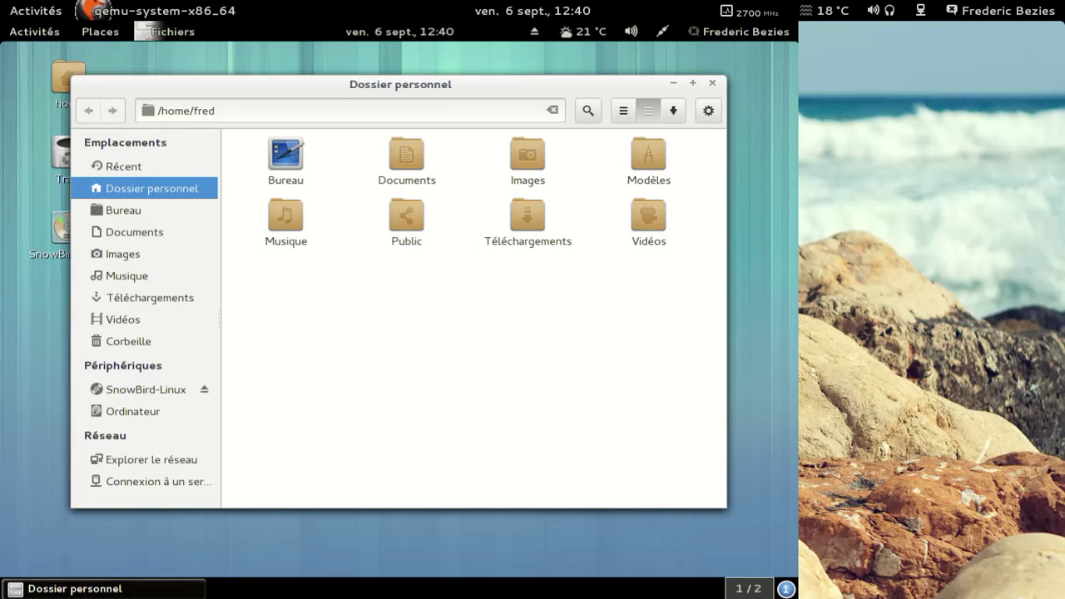
left_click(164, 33)
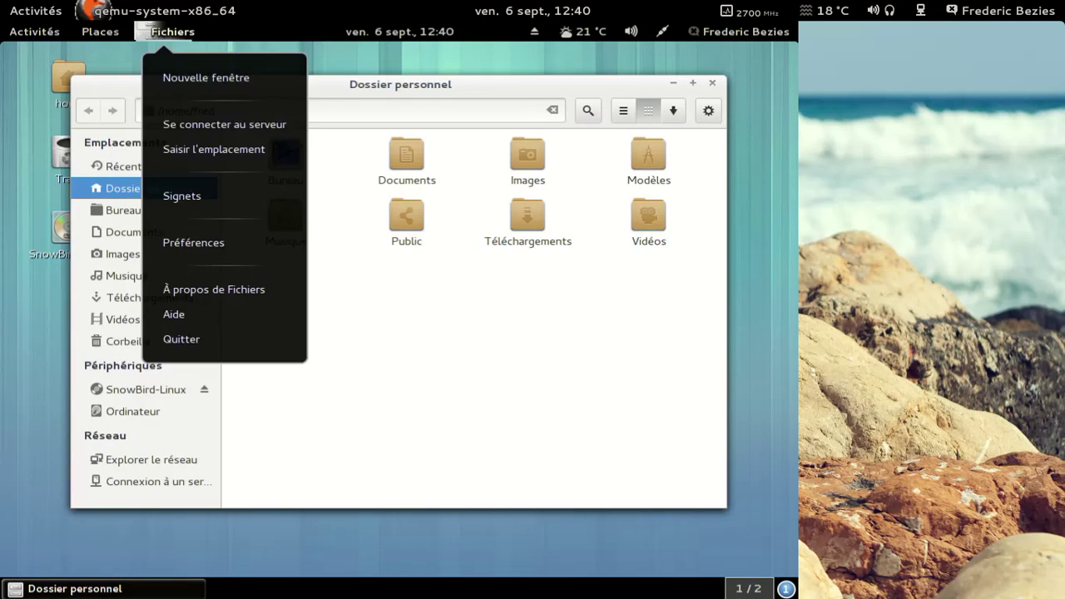
left_click(217, 291)
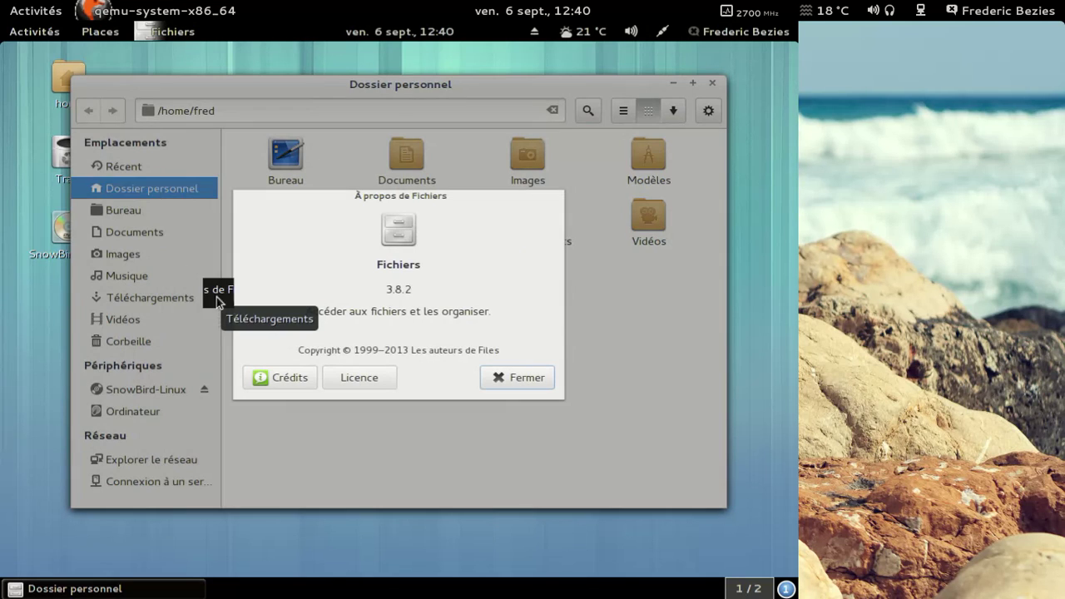
left_click(524, 379)
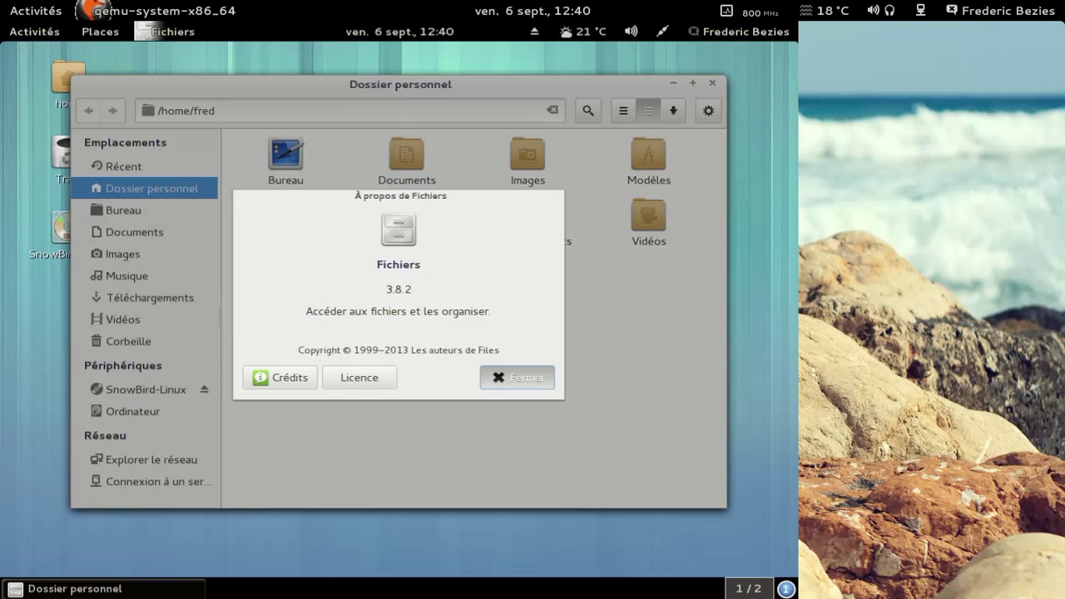
left_click(713, 82)
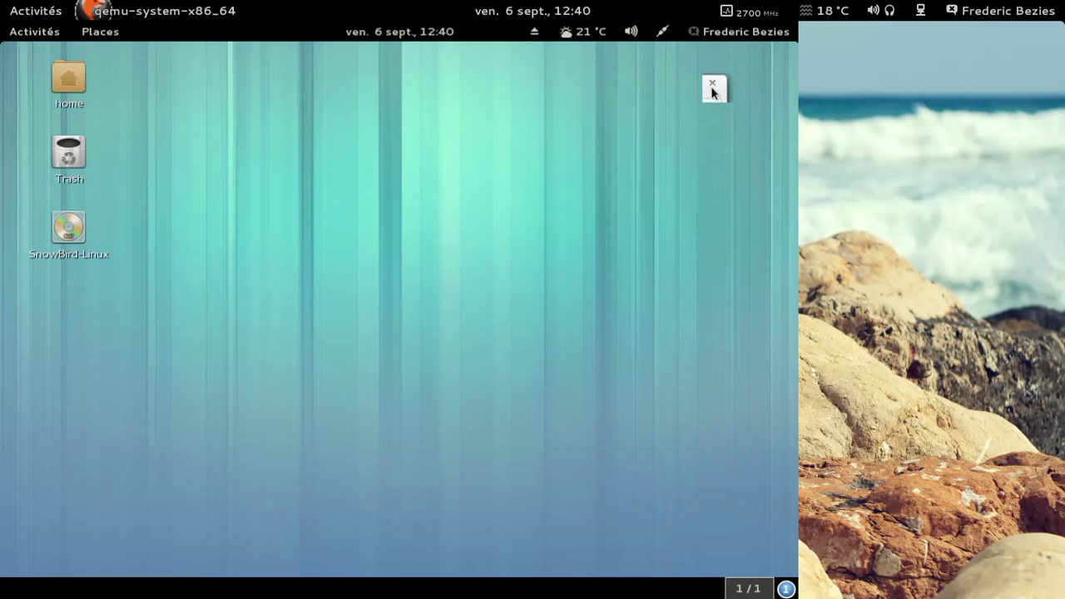
- Show all installed applications and launch the collaborative editor Gobby
left_click(34, 31)
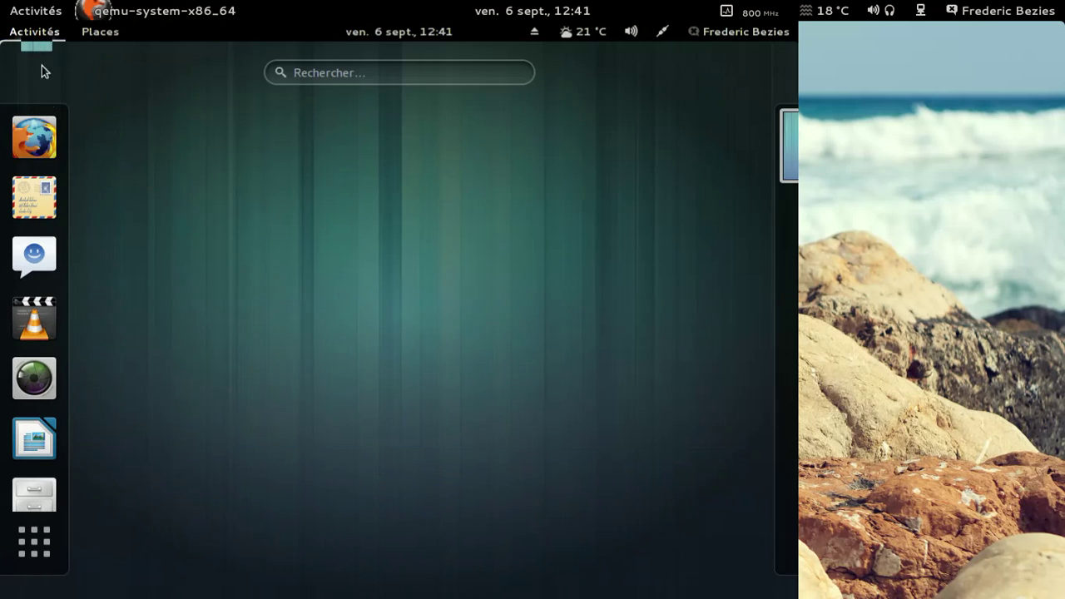
left_click(43, 550)
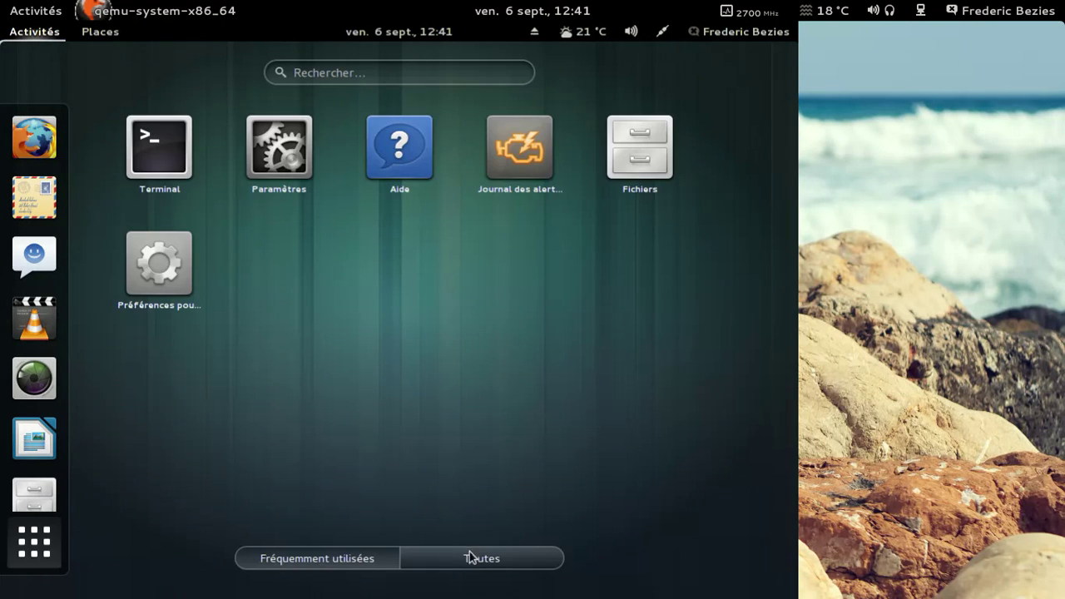
left_click(482, 559)
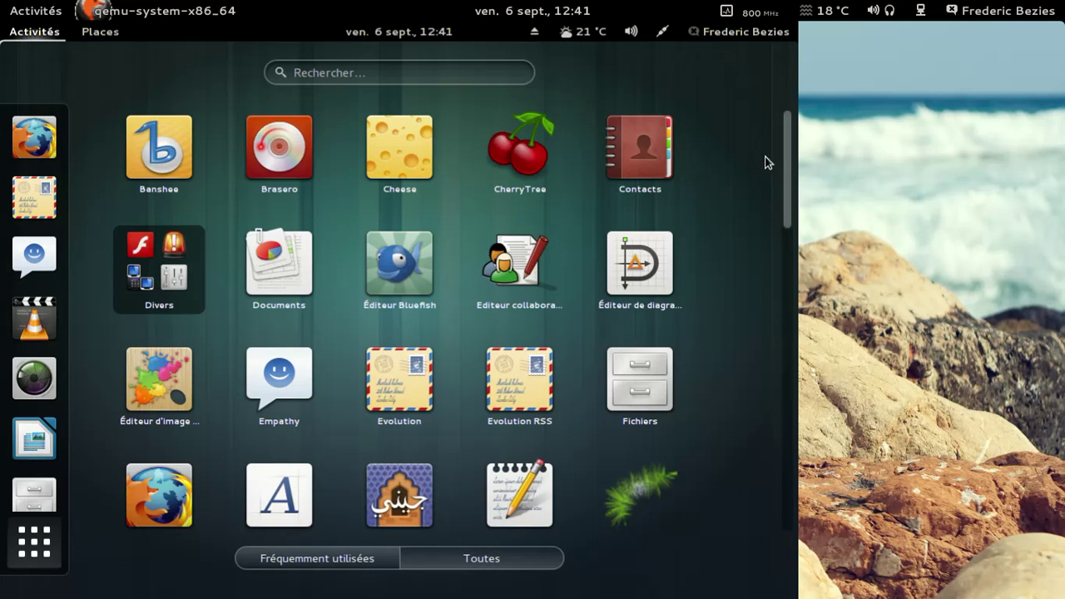
left_click_drag(790, 144, 788, 171)
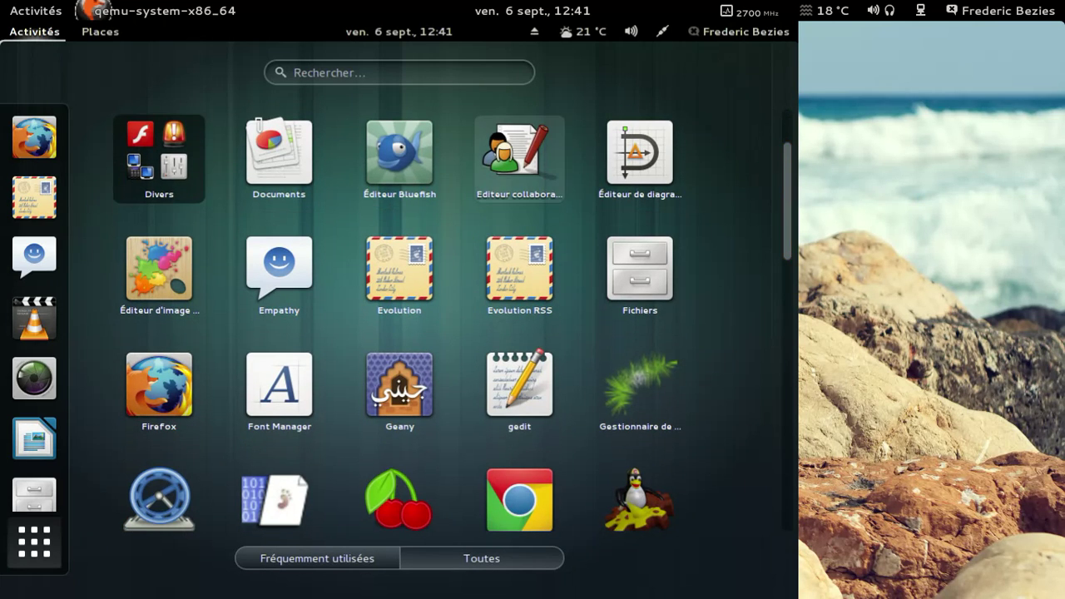
left_click(538, 156)
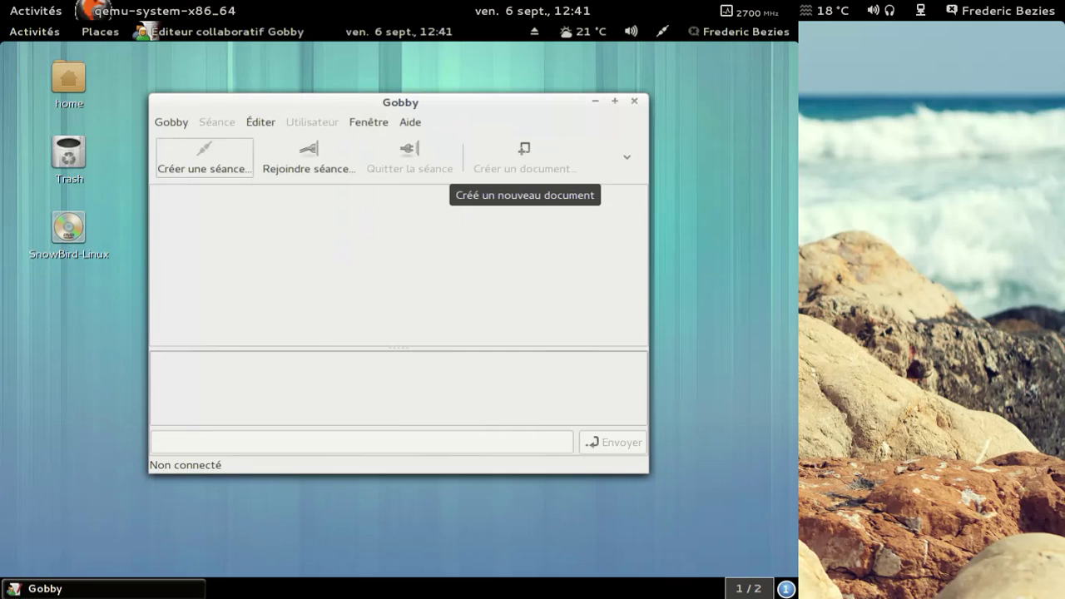
- Check Gobby's version in its About information, and close the editor
left_click(410, 123)
left_click(416, 144)
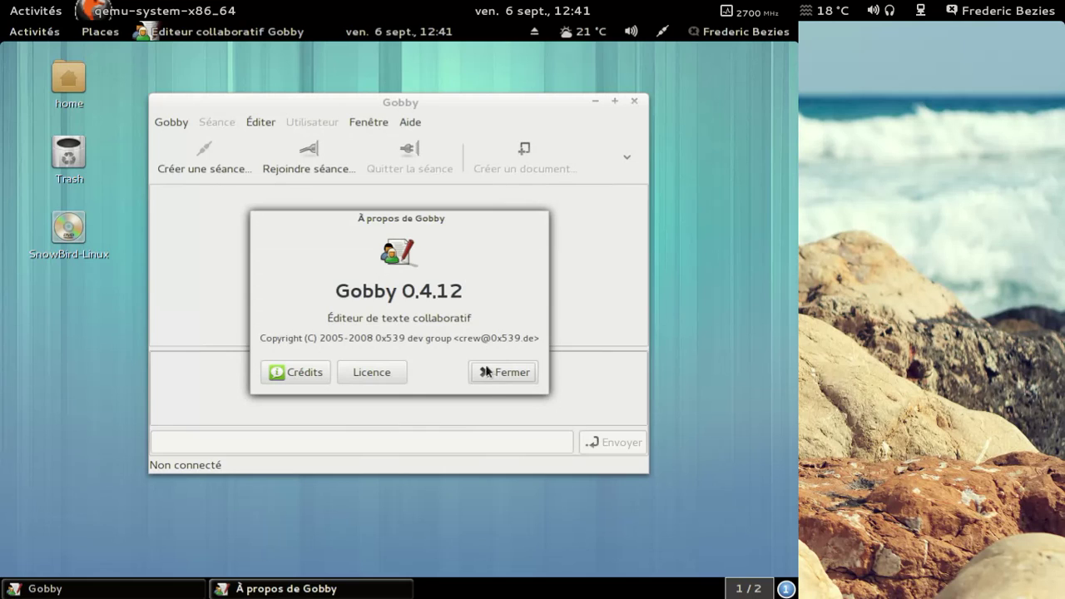
left_click(504, 372)
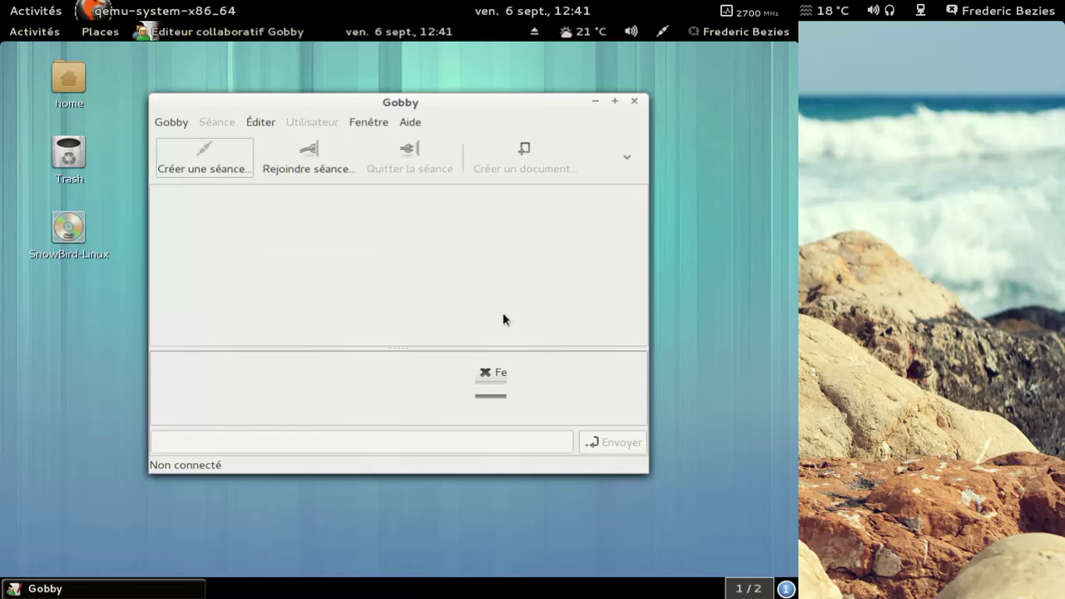
left_click(635, 102)
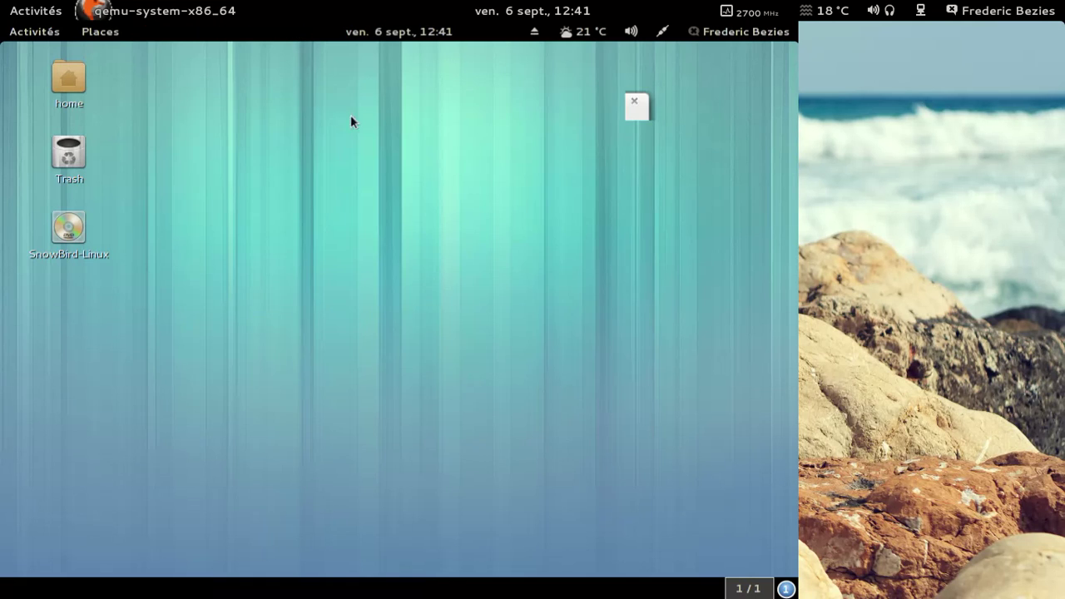
- Examine the complete list of installed applications from beginning to end, and return to its start
left_click(34, 32)
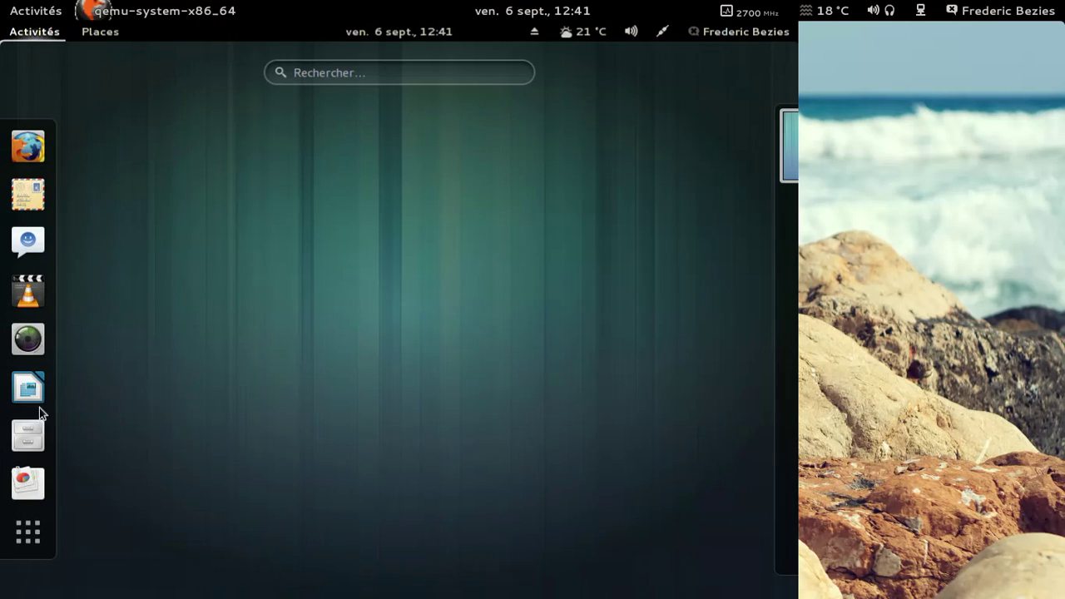
left_click(27, 532)
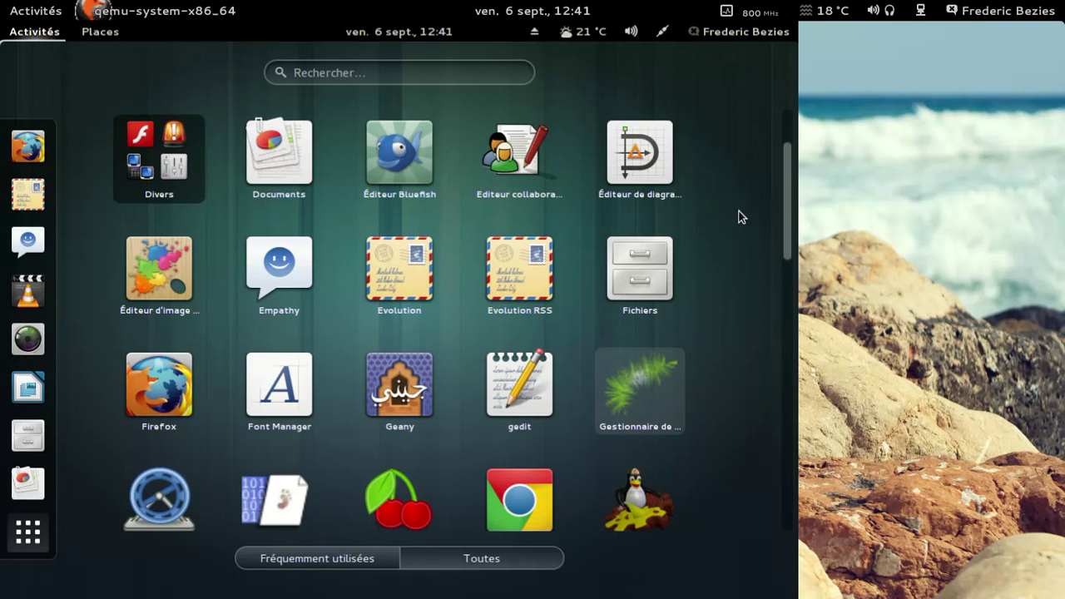
scroll(740, 217, "down", 2)
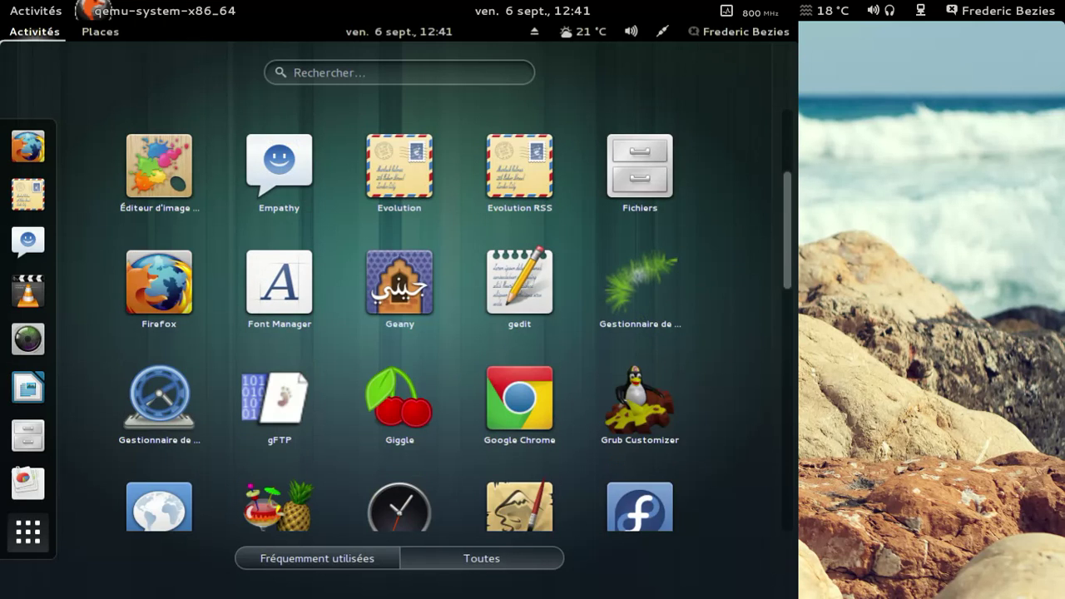
scroll(455, 320, "down", 2)
scroll(739, 216, "down", 1)
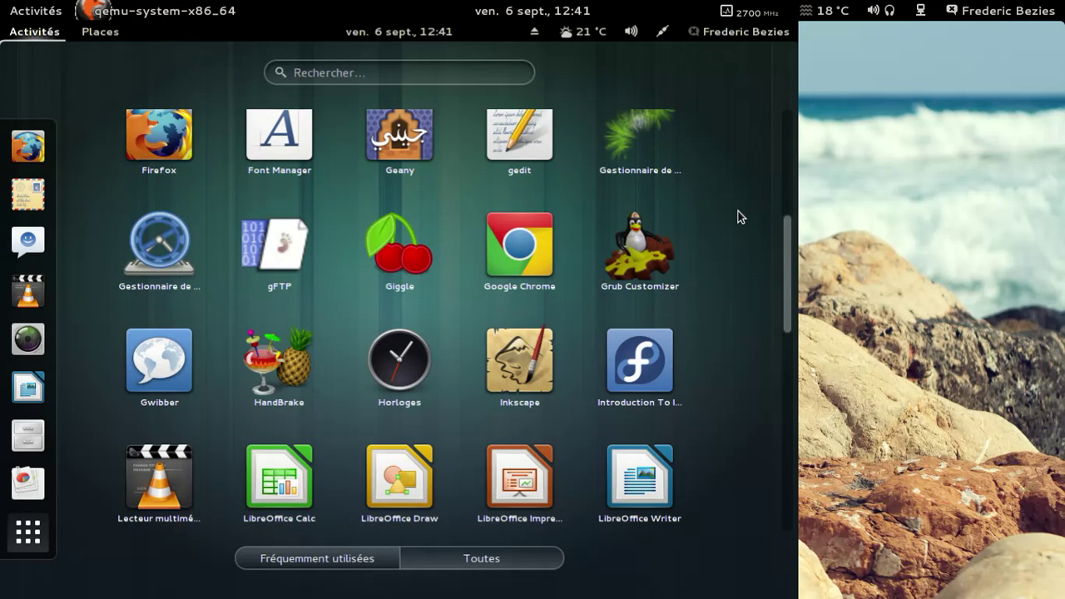
scroll(740, 217, "down", 2)
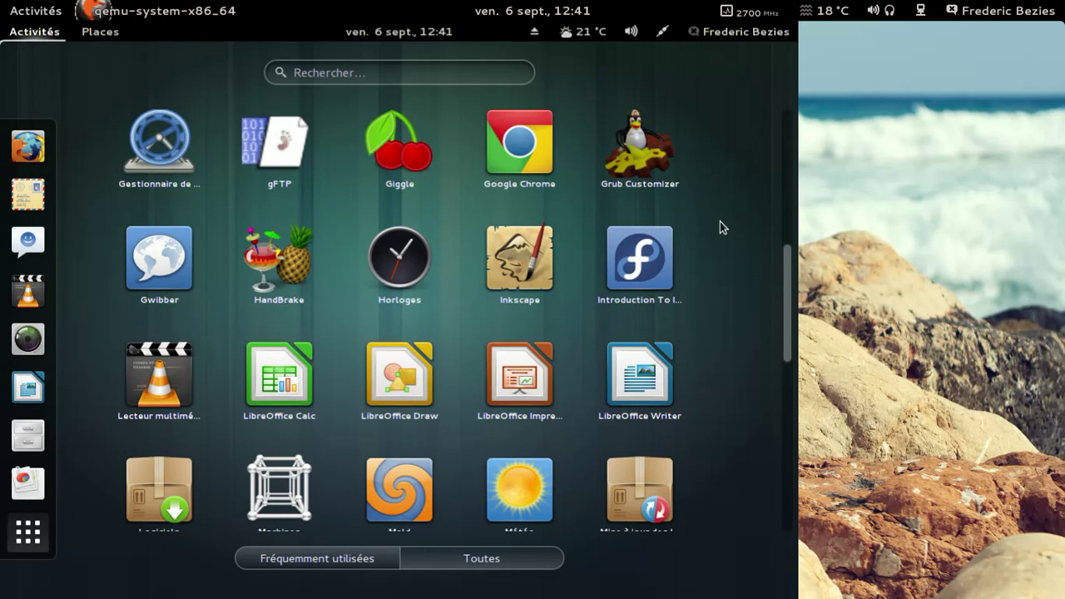
scroll(721, 226, "down", 1)
scroll(400, 316, "down", 1)
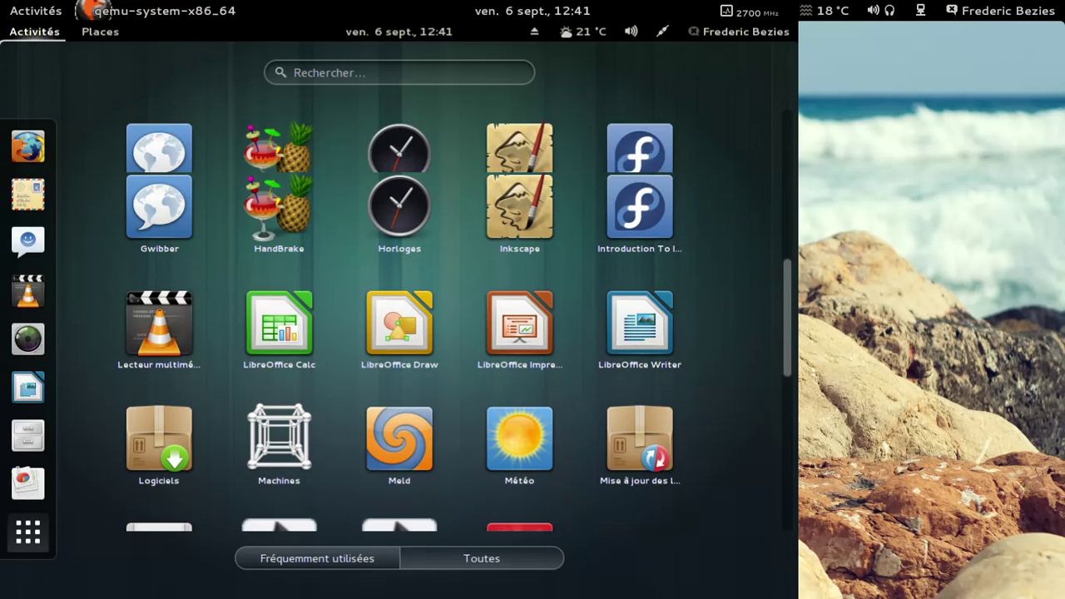
scroll(400, 317, "down", 2)
scroll(400, 316, "down", 3)
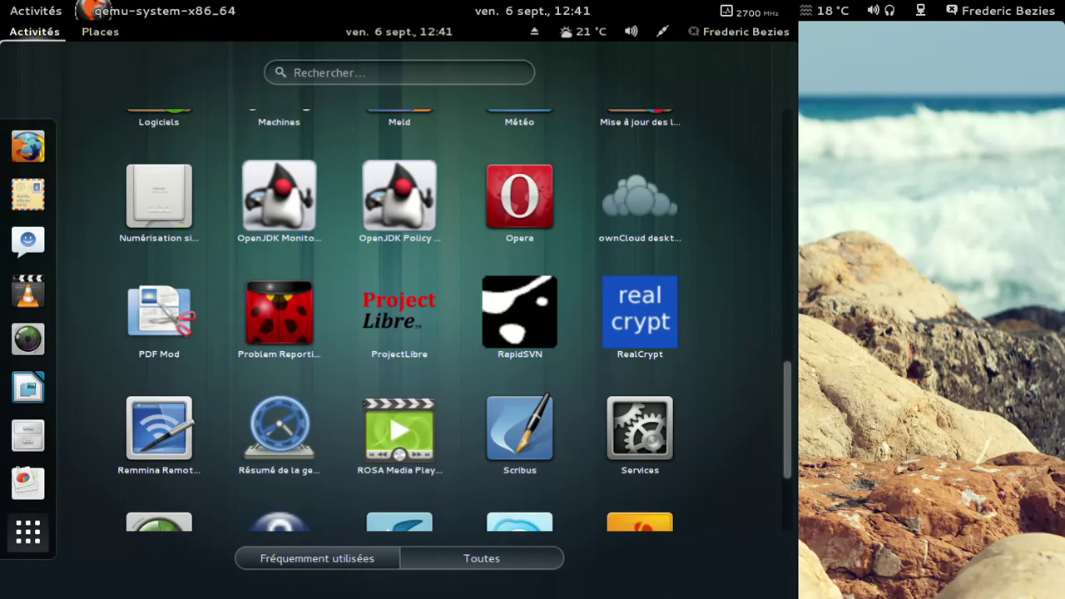
scroll(400, 316, "down", 1)
scroll(399, 316, "down", 1)
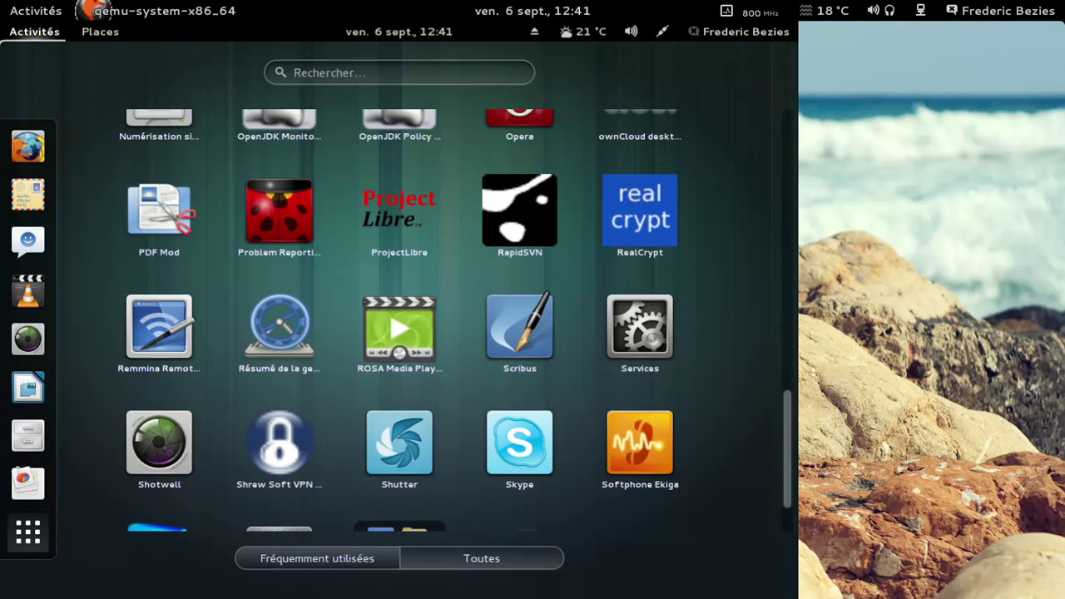
scroll(399, 316, "down", 1)
scroll(400, 316, "down", 1)
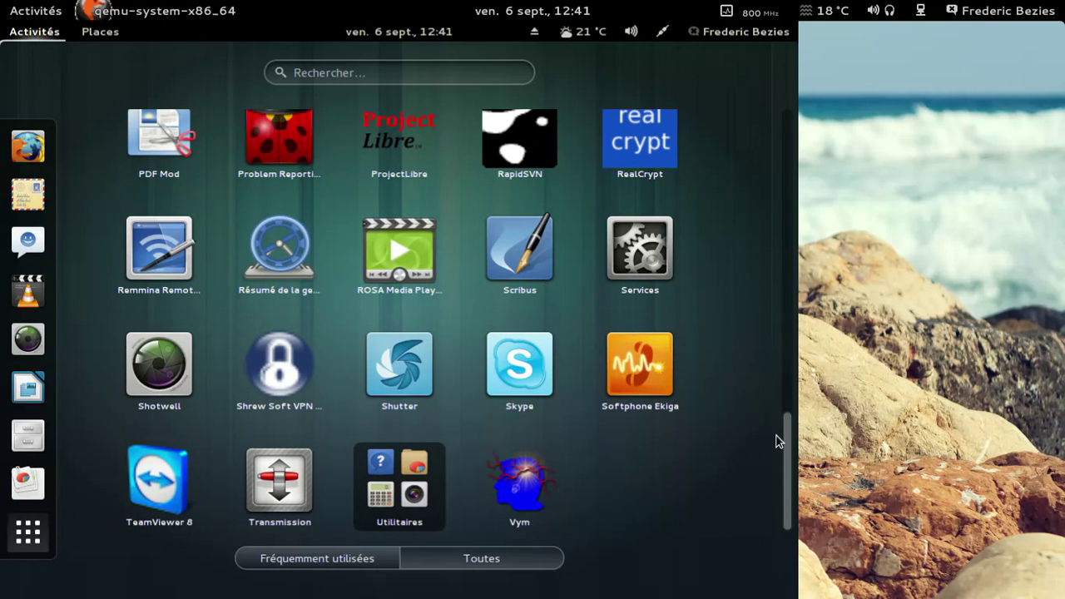
left_click_drag(787, 443, 766, 119)
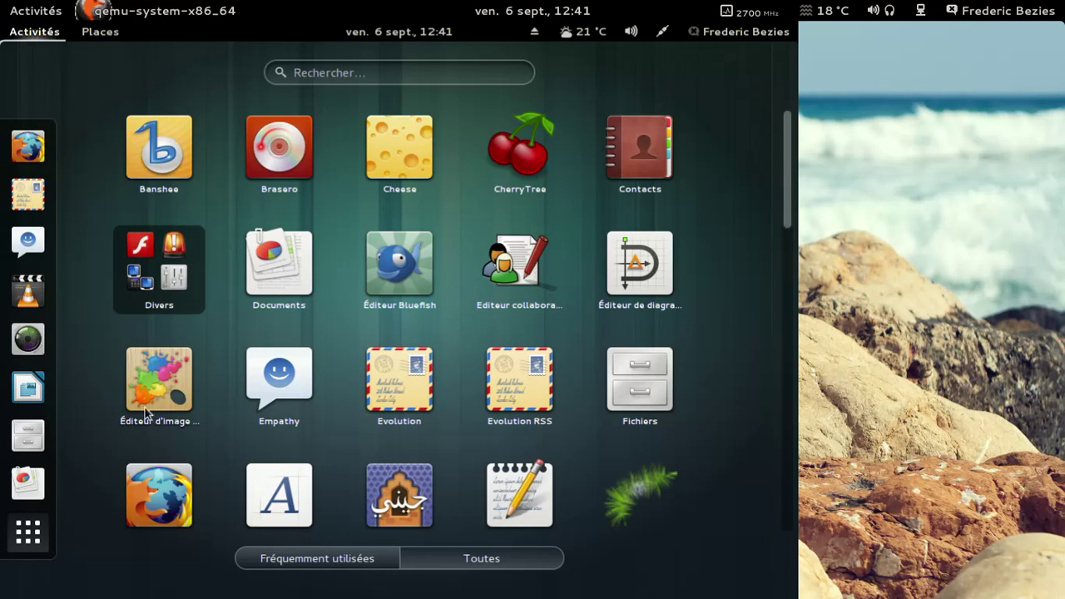
- Launch Firefox, look through the Adblock Plus first-run page, and move the browser window up against the desktop's top bar
left_click(164, 491)
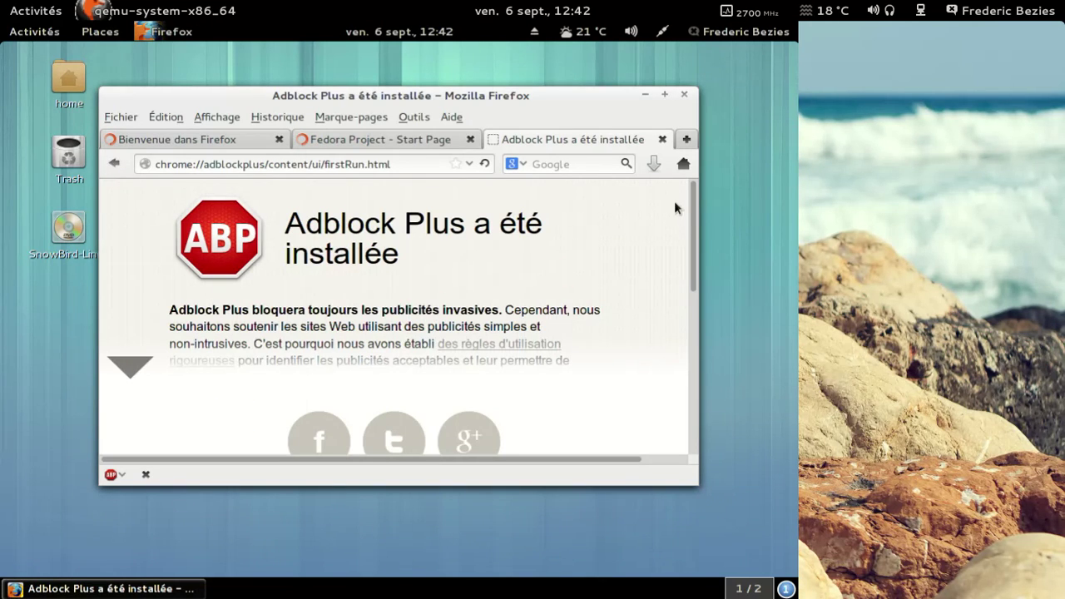
scroll(666, 383, "down", 5)
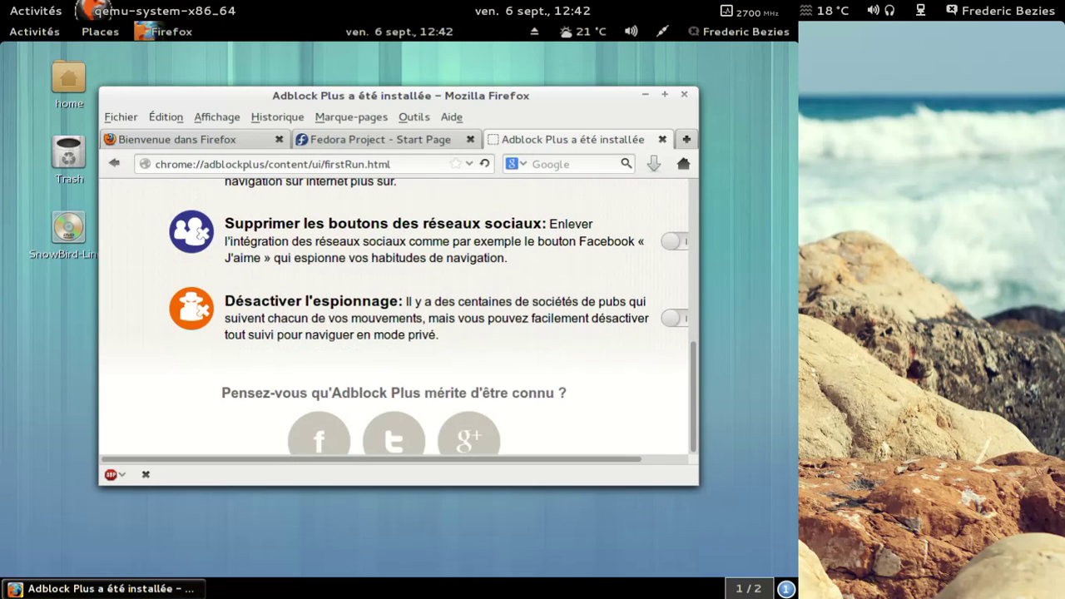
left_click_drag(417, 88, 387, 50)
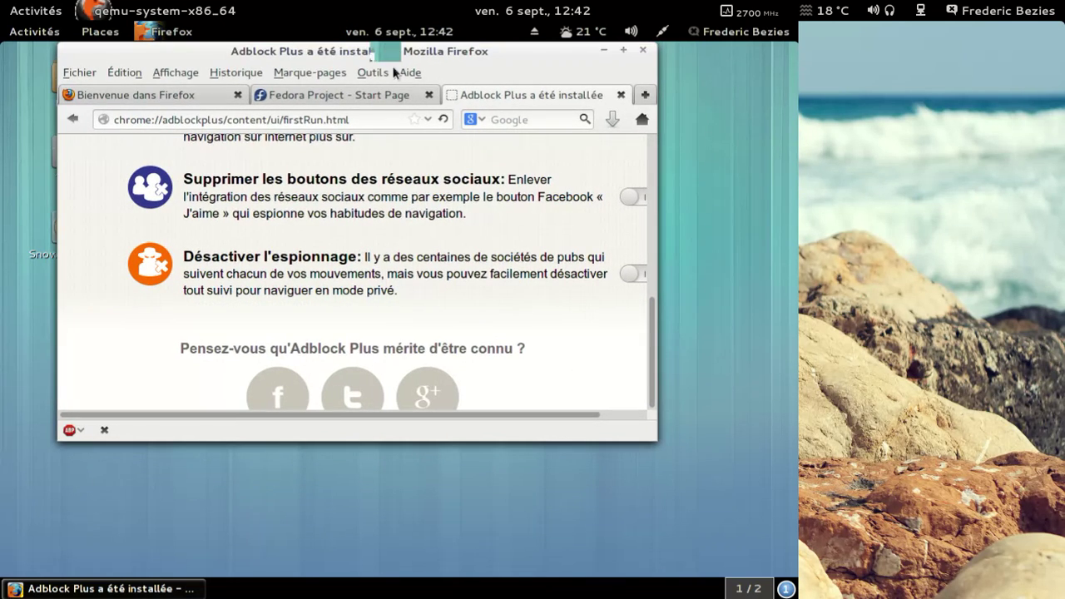
- Enlarge the Firefox window and close the Adblock Plus and Fedora Project start page tabs
left_click_drag(660, 453, 734, 527)
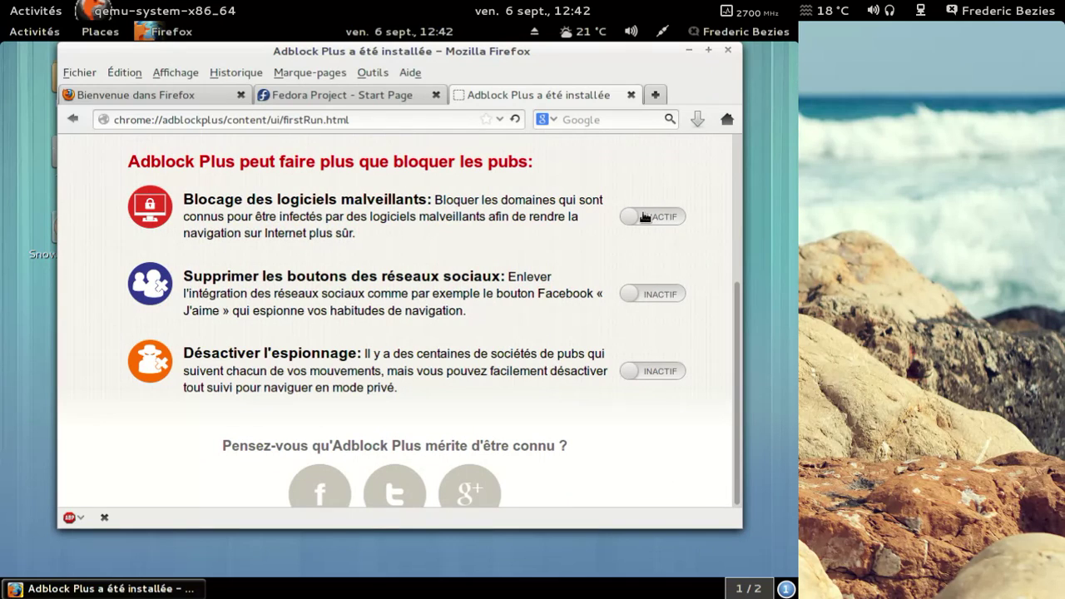
left_click(631, 95)
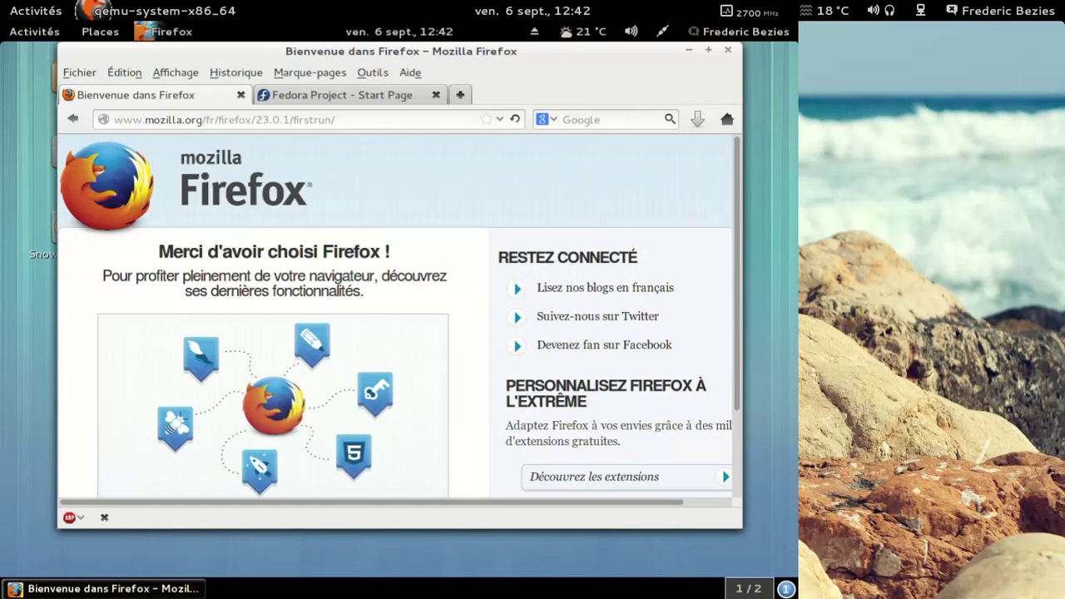
left_click(435, 95)
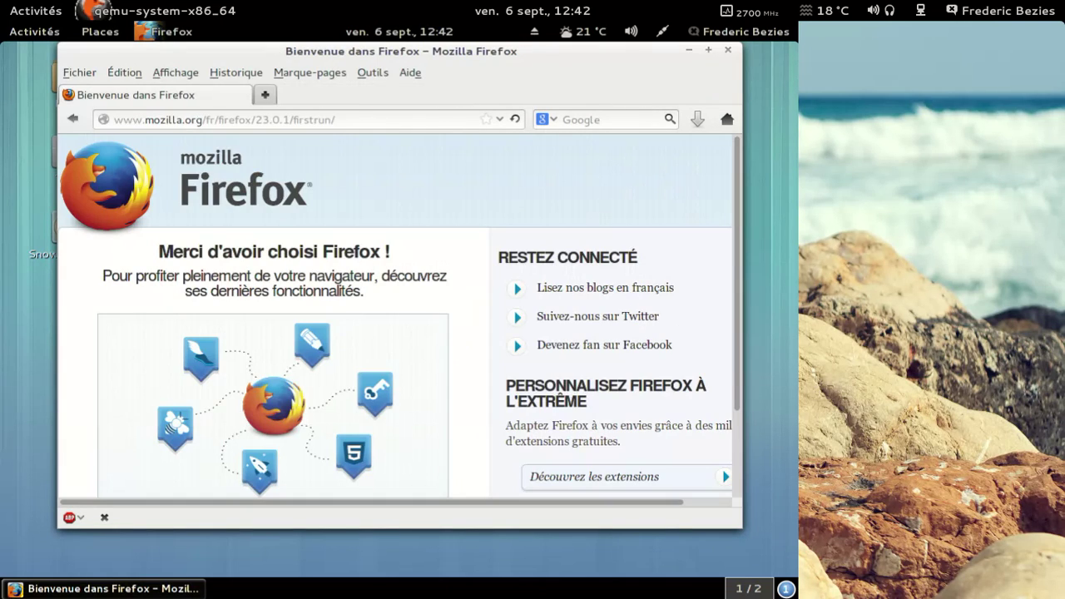
- Check Firefox's version in its About information, and close that window
left_click(408, 75)
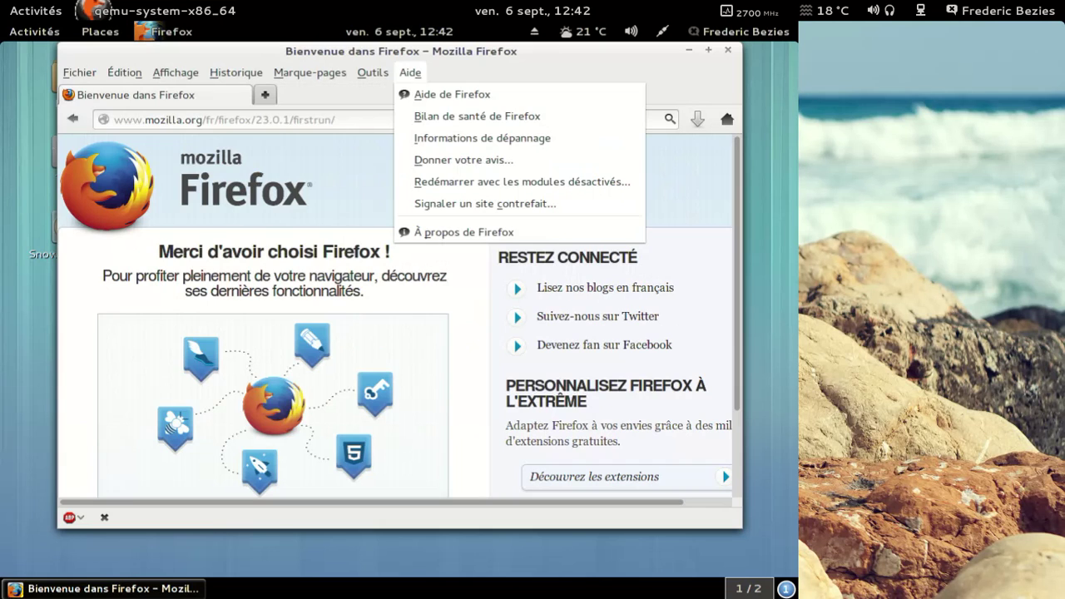
left_click(452, 235)
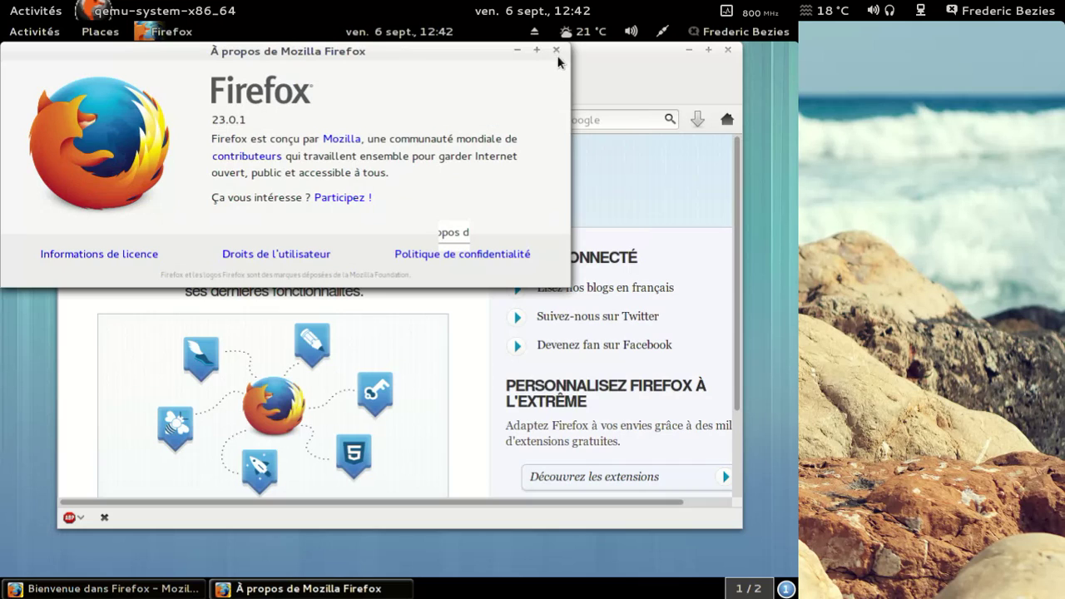
left_click(556, 50)
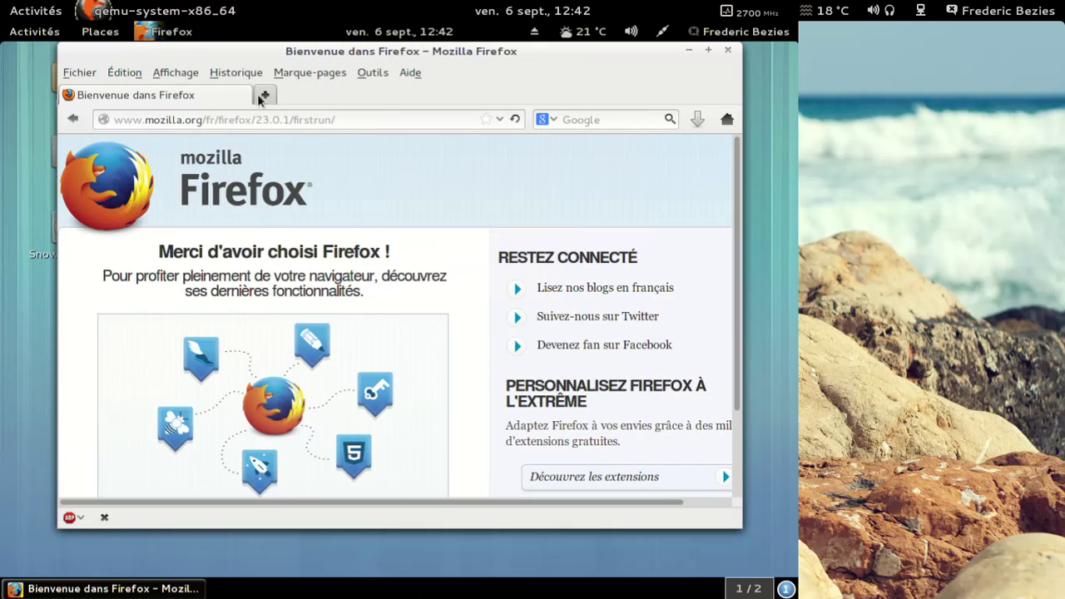
- Review Firefox's installed extensions and complete plugin list in the add-ons manager, and close the browser
left_click(373, 73)
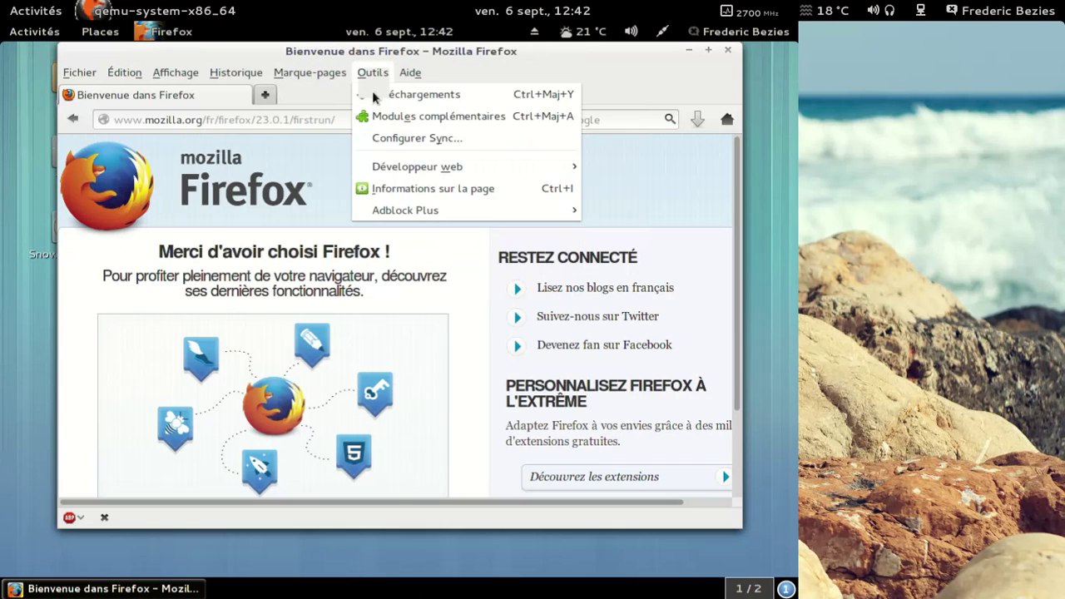
left_click(389, 119)
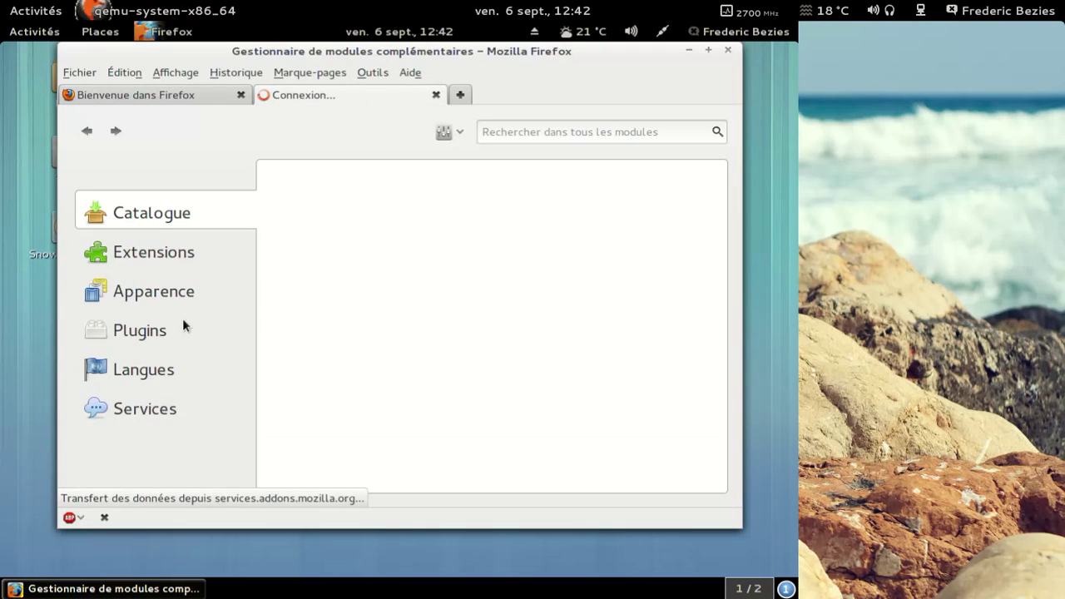
left_click(168, 261)
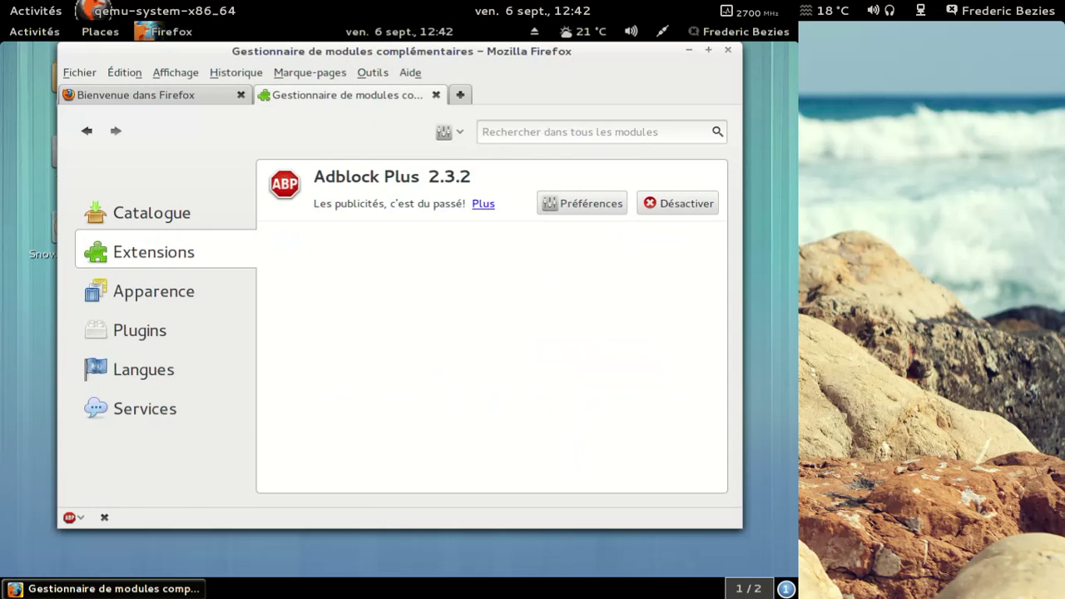
left_click(140, 330)
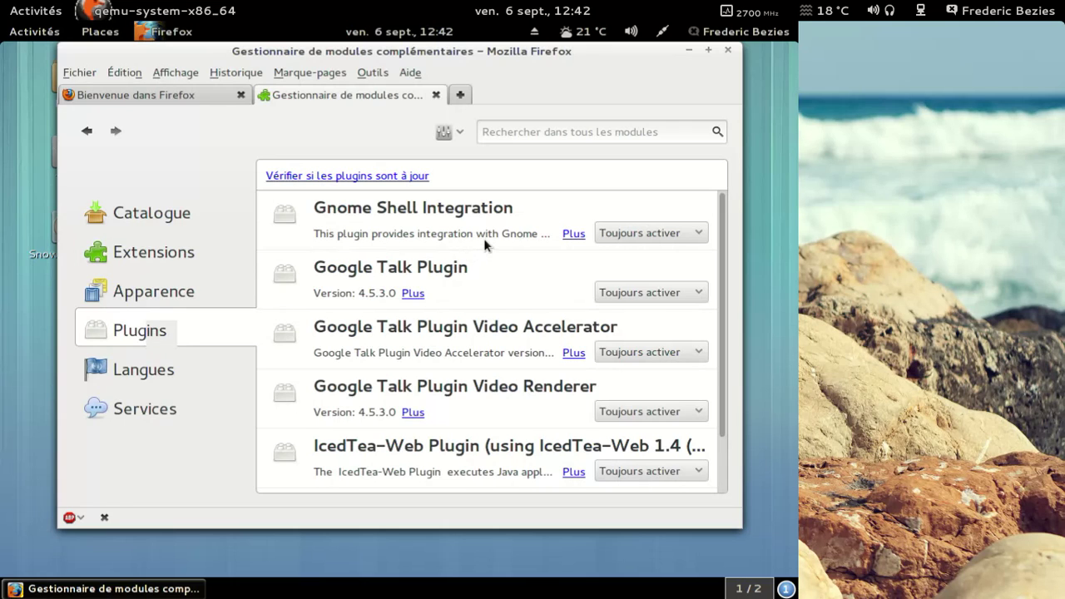
scroll(484, 238, "down", 2)
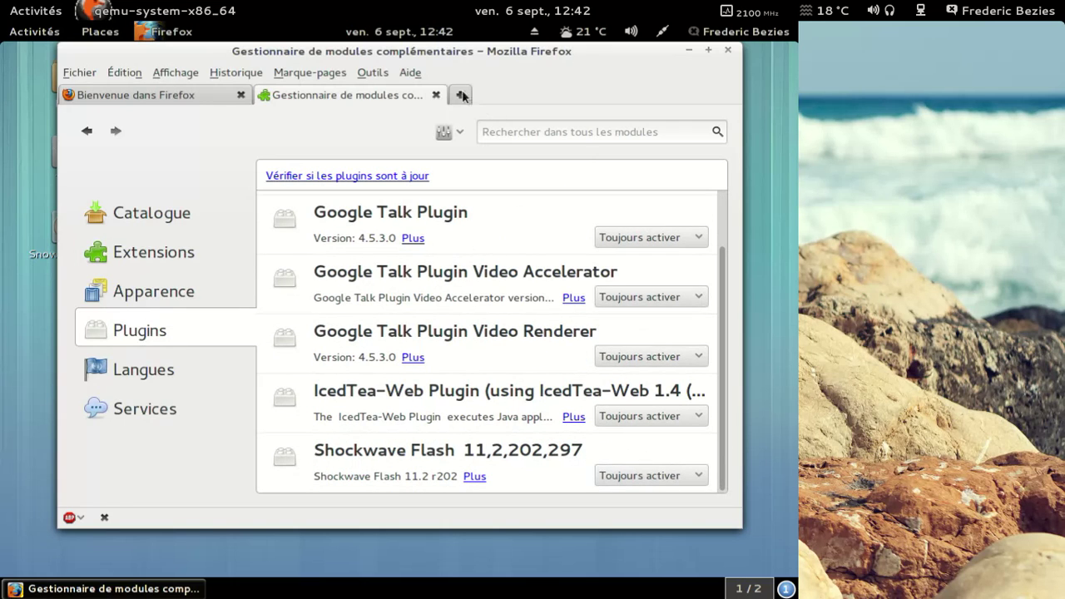
key("ctrl+w")
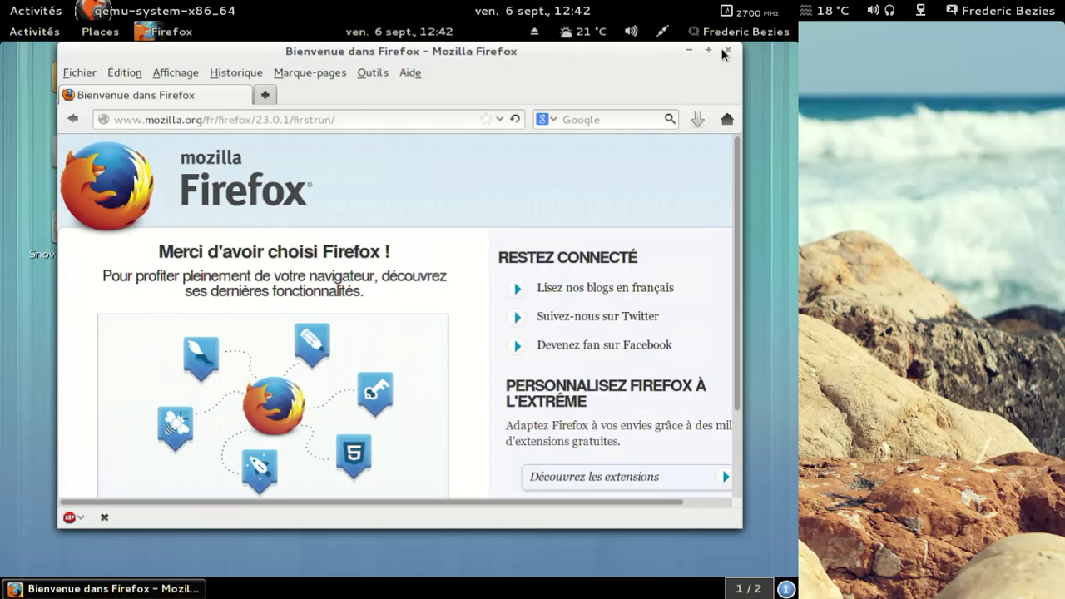
key("ctrl+w")
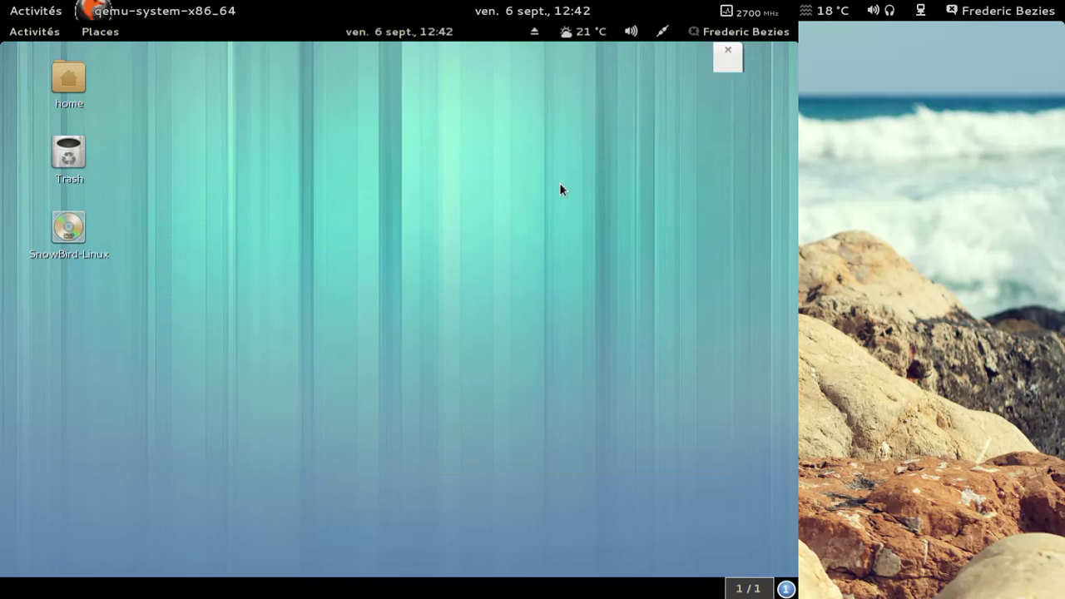
- Launch Google Chrome from the full application list, keeping it set as default browser without sending usage statistics
left_click(45, 33)
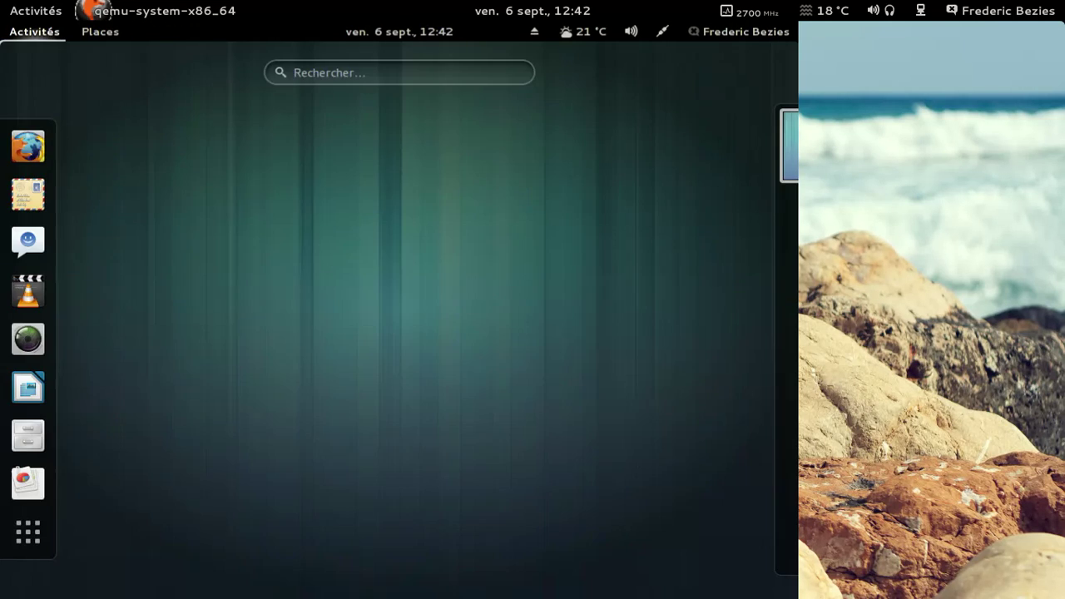
left_click(33, 531)
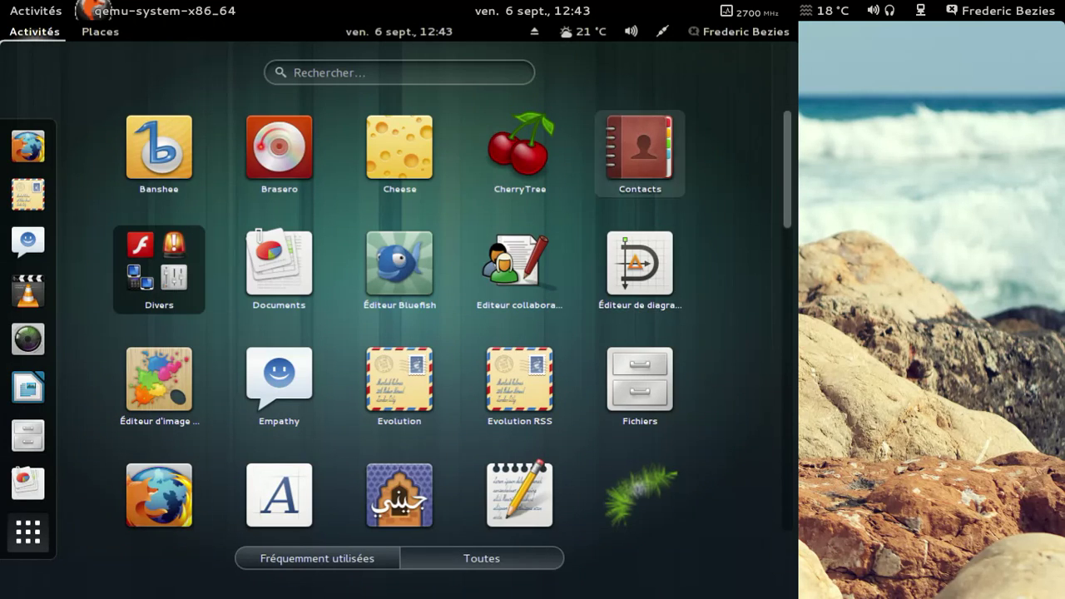
scroll(658, 167, "down", 1)
scroll(645, 137, "down", 2)
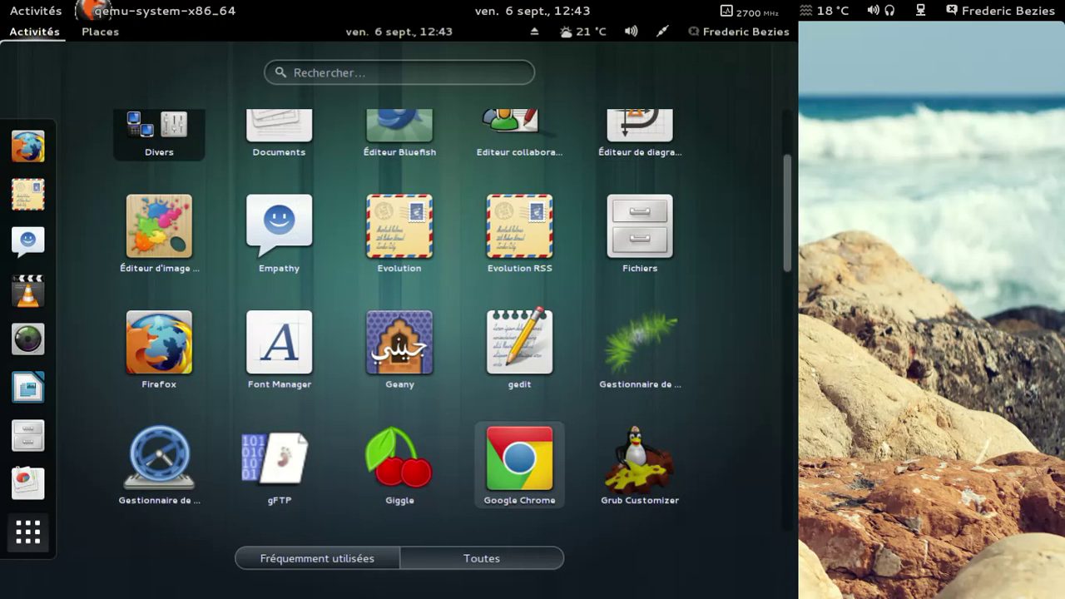
left_click(505, 449)
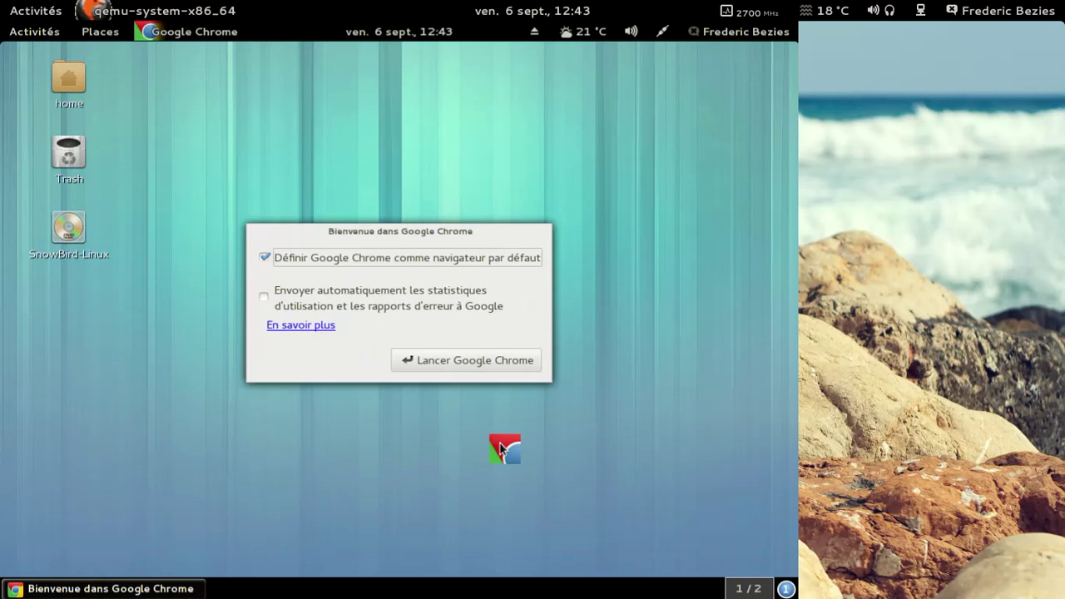
left_click(420, 362)
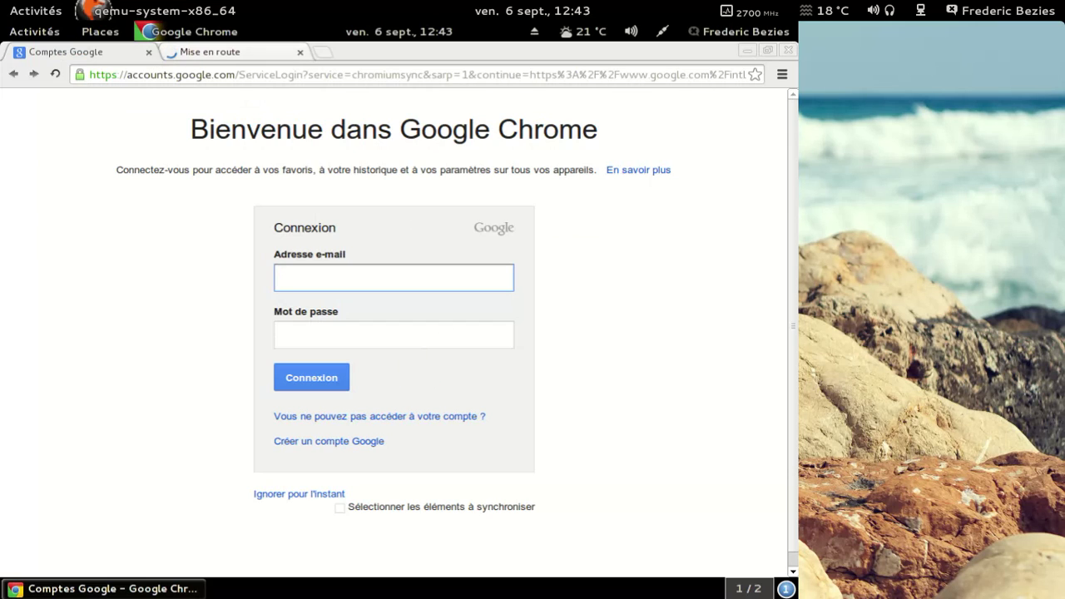
- Close the Google sign-in tab and check Chrome's version on its About page
left_click(149, 51)
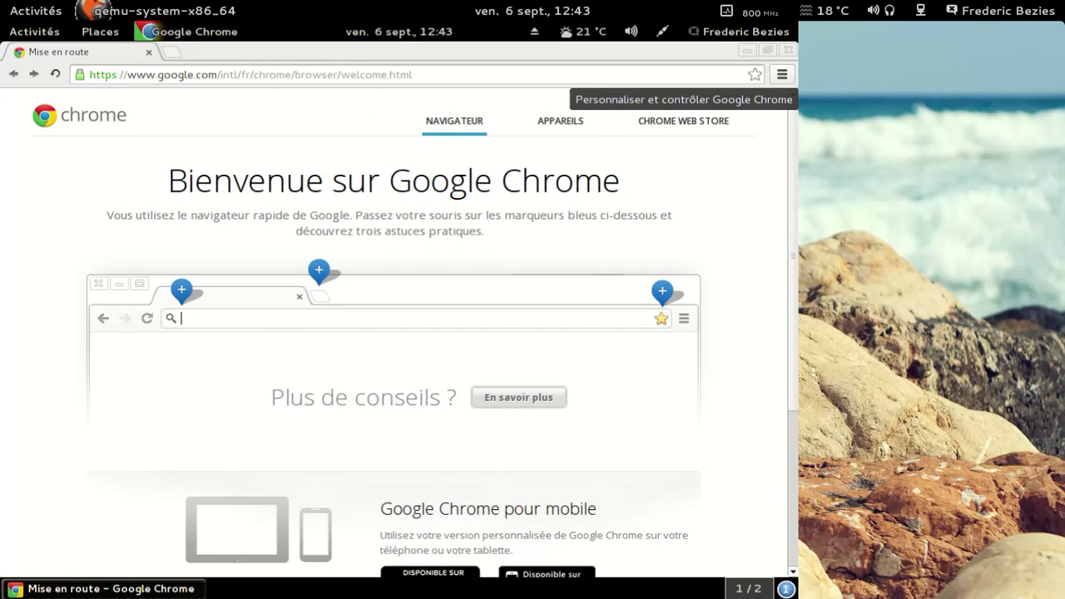
left_click(782, 74)
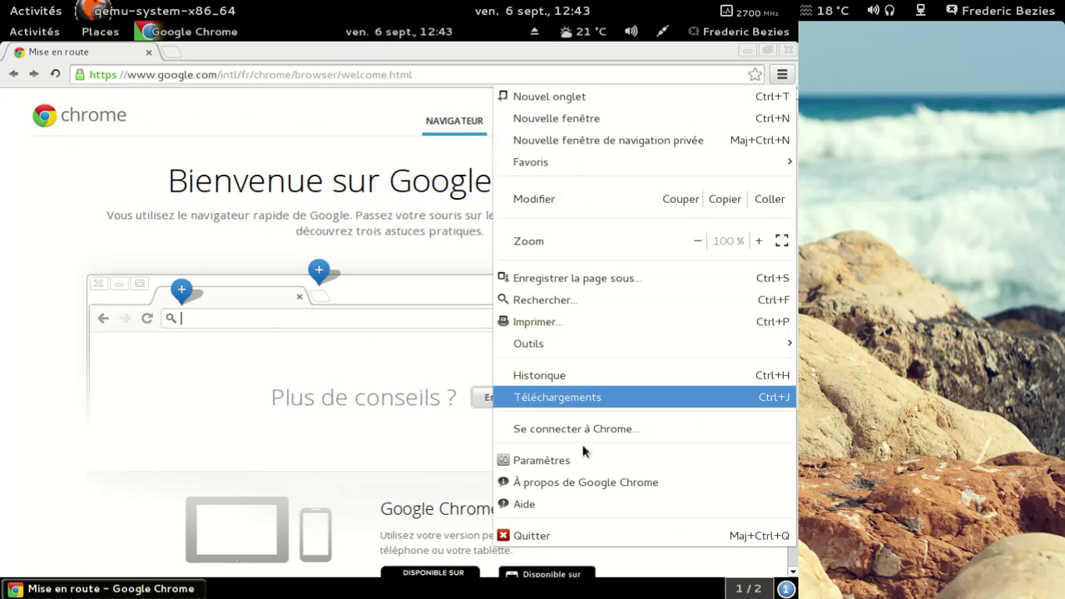
left_click(571, 483)
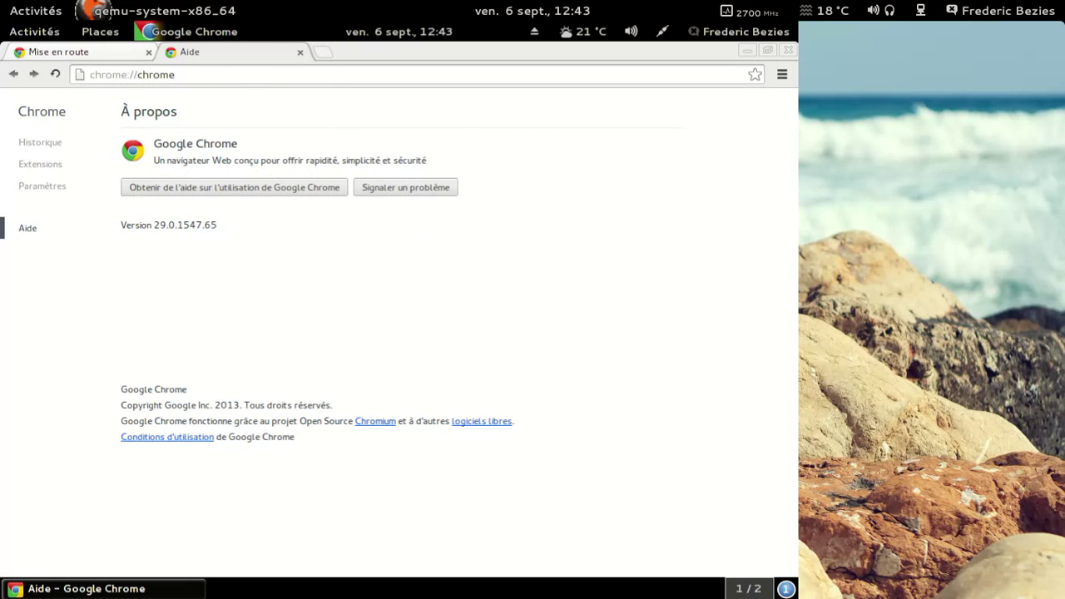
- Load chrome://plugins to examine the installed plug-ins, and close Chrome
key("BackSpace")
key("BackSpace")
key("BackSpace")
key("BackSpace")
key("BackSpace")
key("BackSpace")
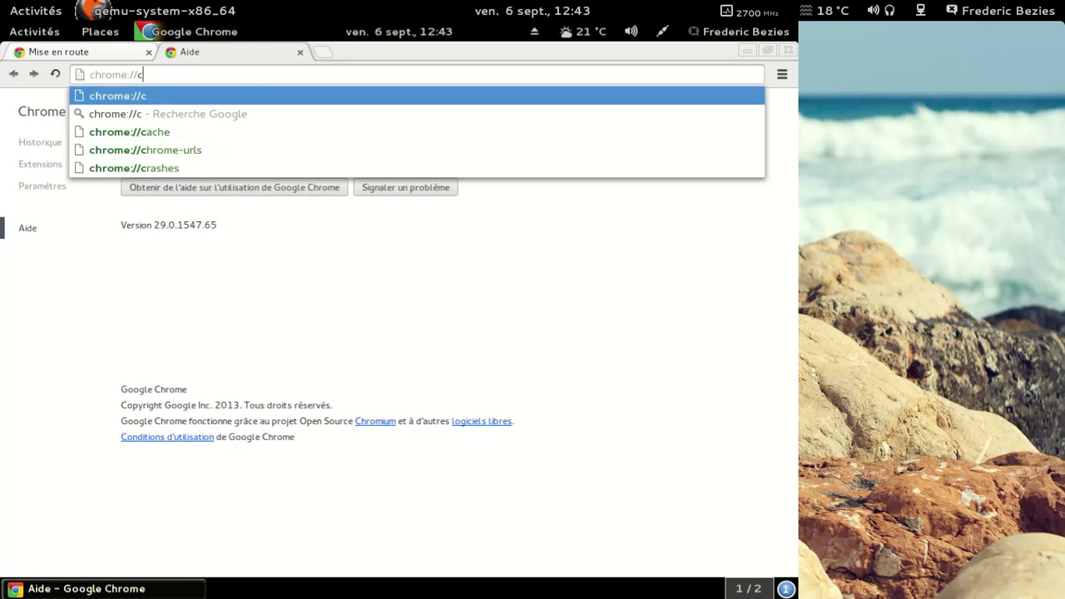
type("plugins")
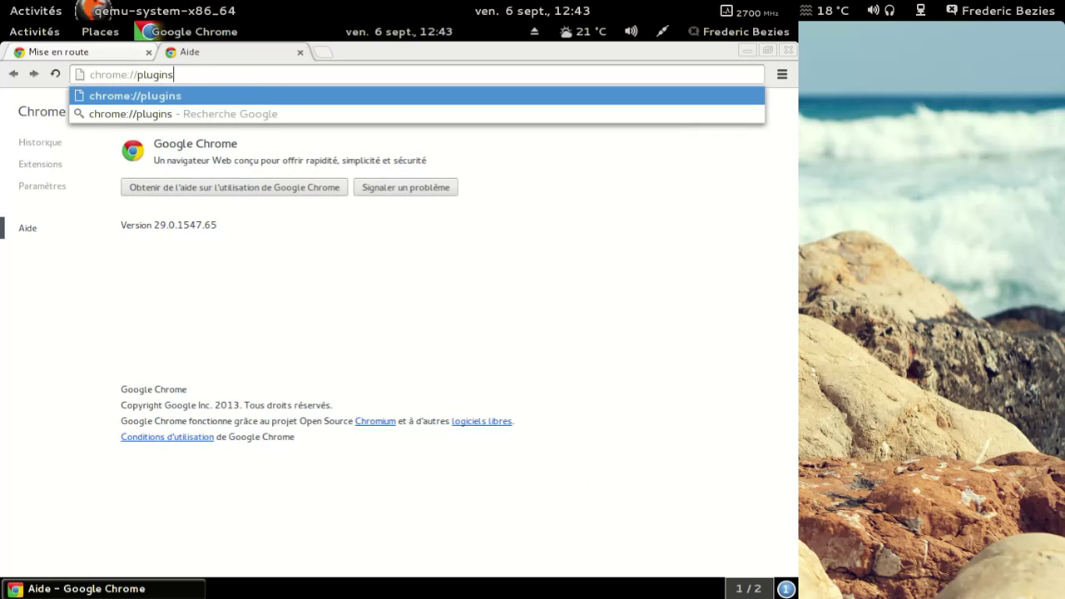
key("Return")
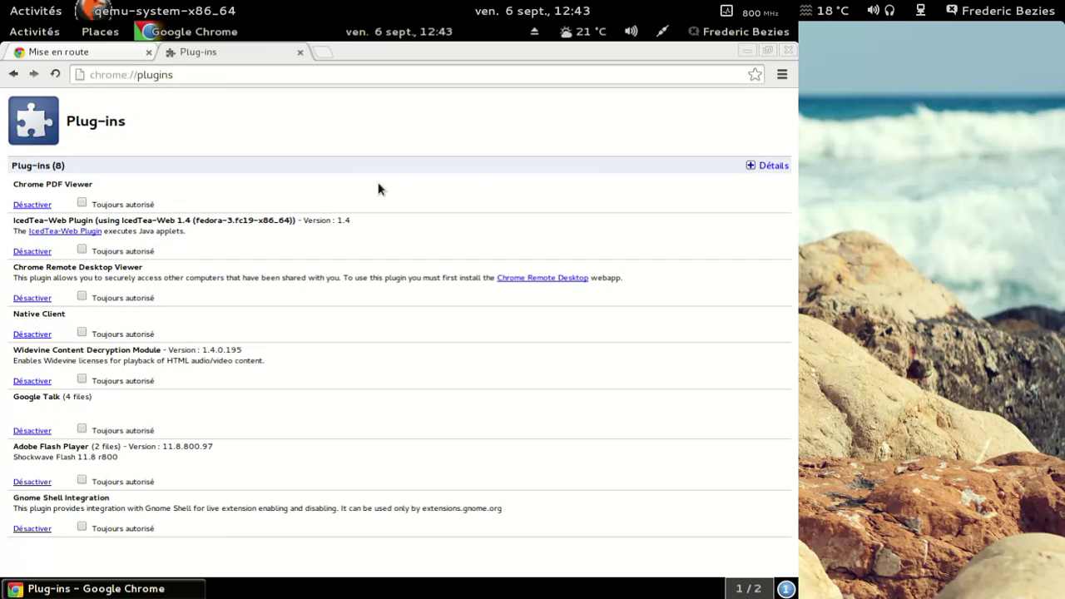
left_click(301, 51)
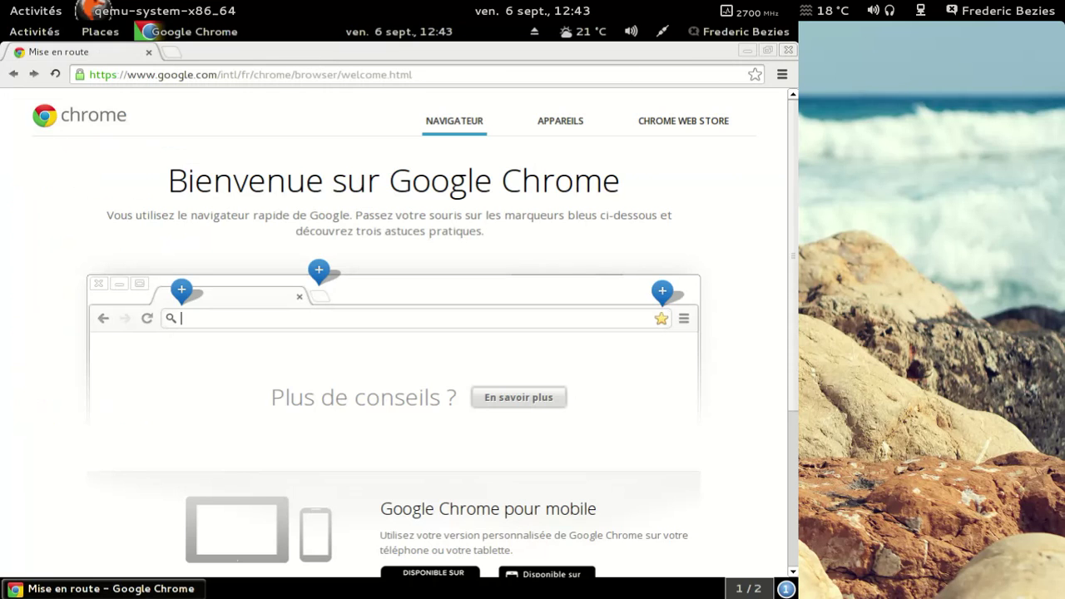
left_click(788, 50)
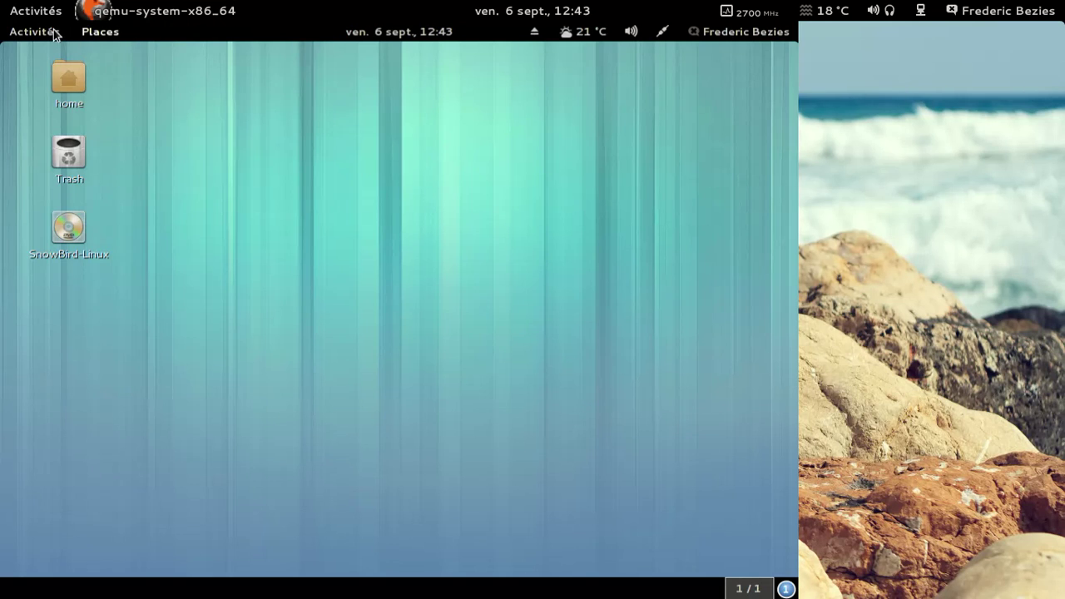
- Launch LibreOffice Writer to check its version in the About information, and close it
left_click(42, 31)
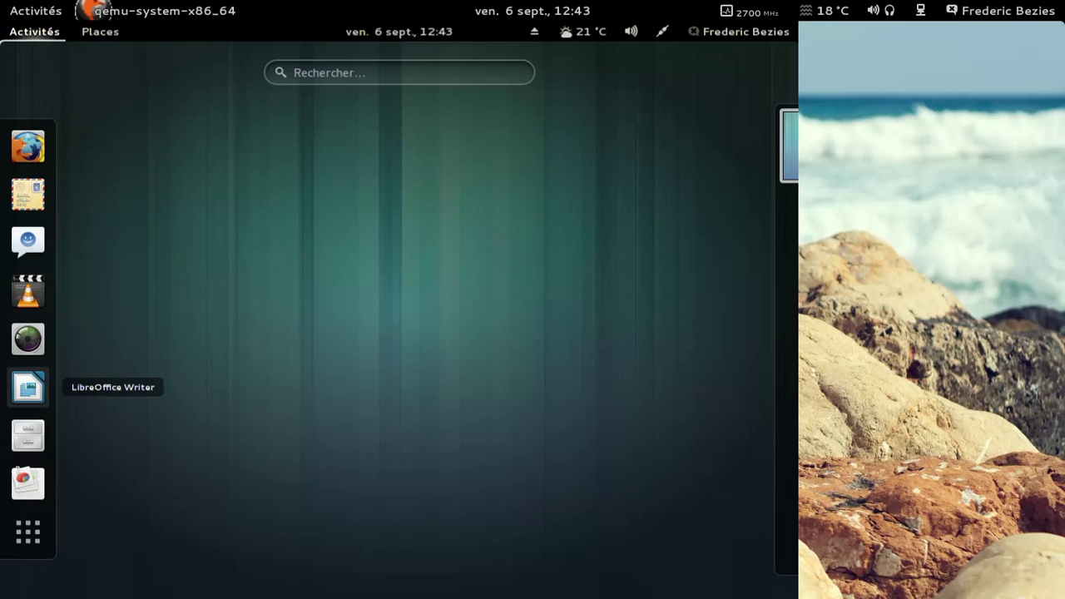
left_click(28, 387)
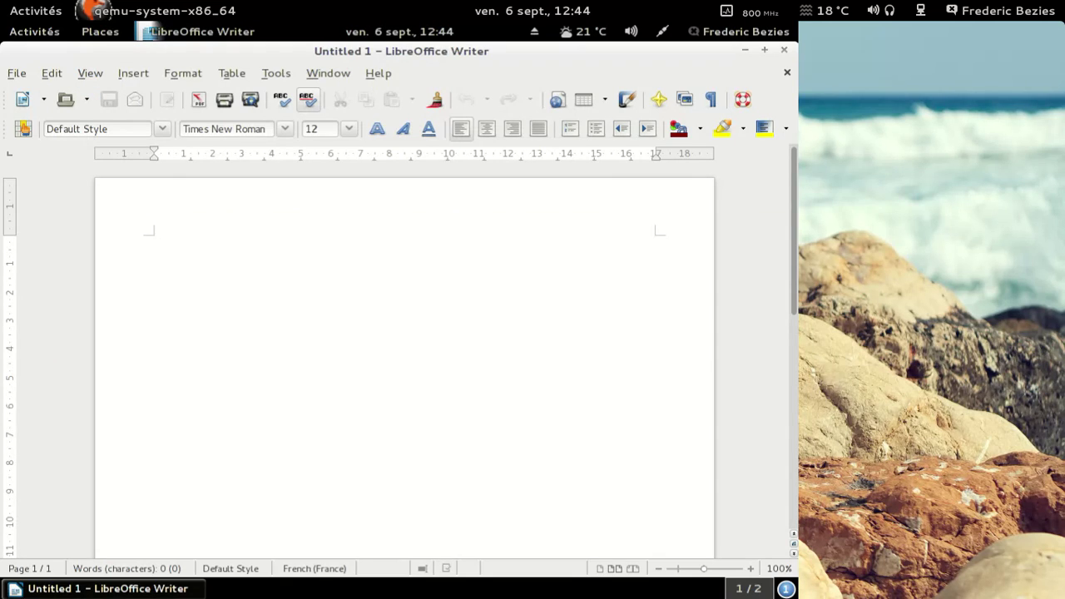
key("alt+h")
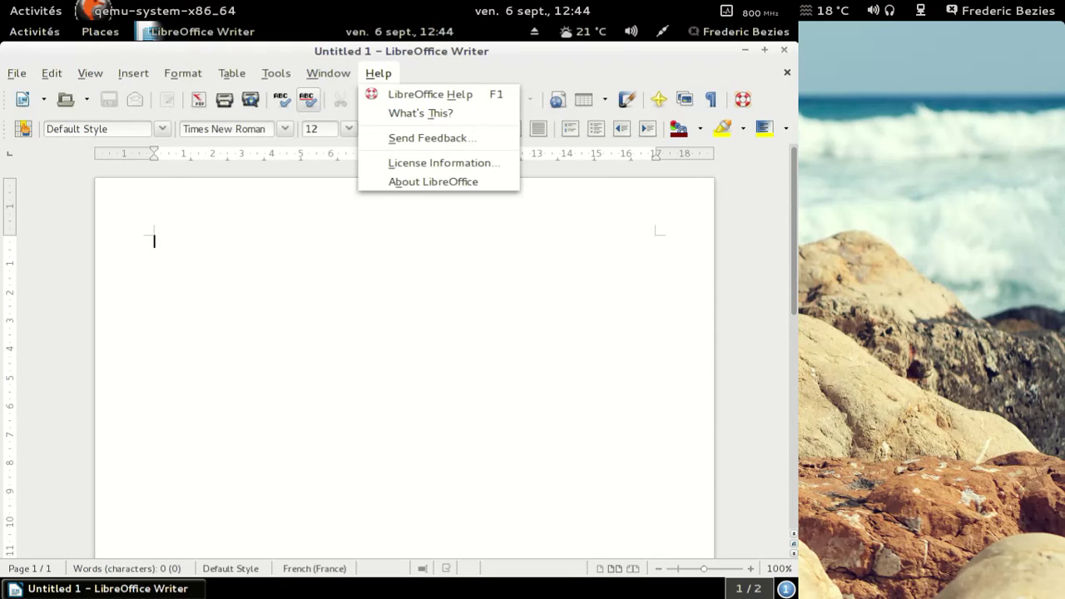
left_click(391, 181)
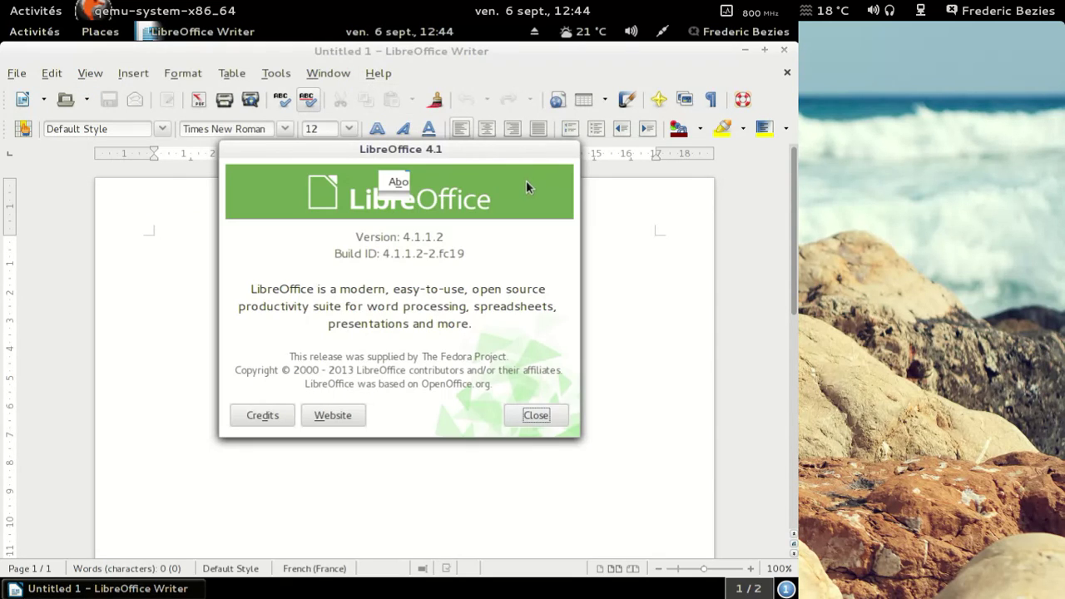
left_click(537, 414)
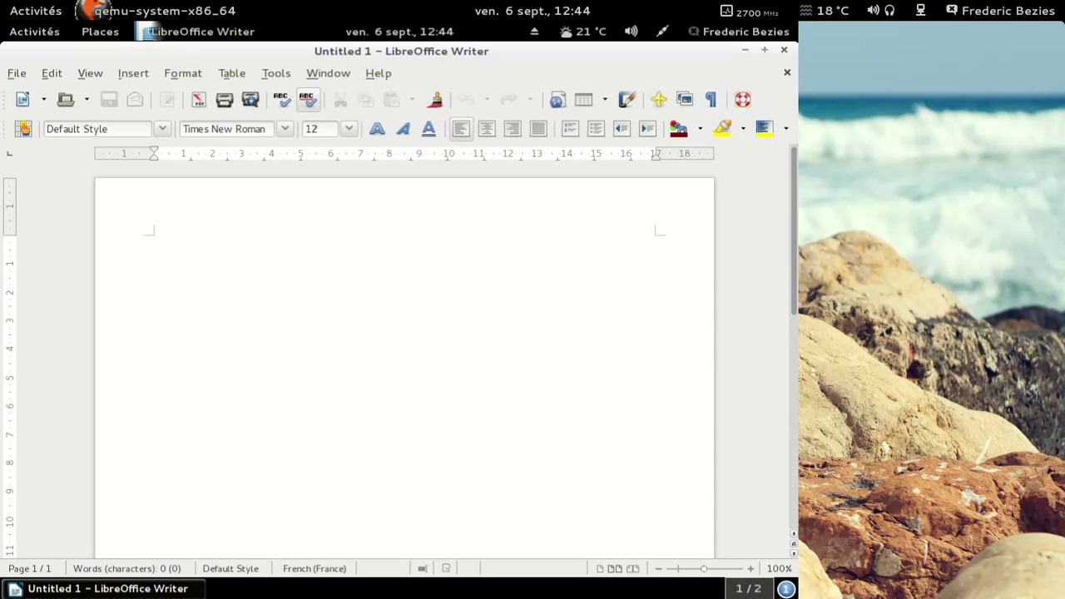
left_click(784, 50)
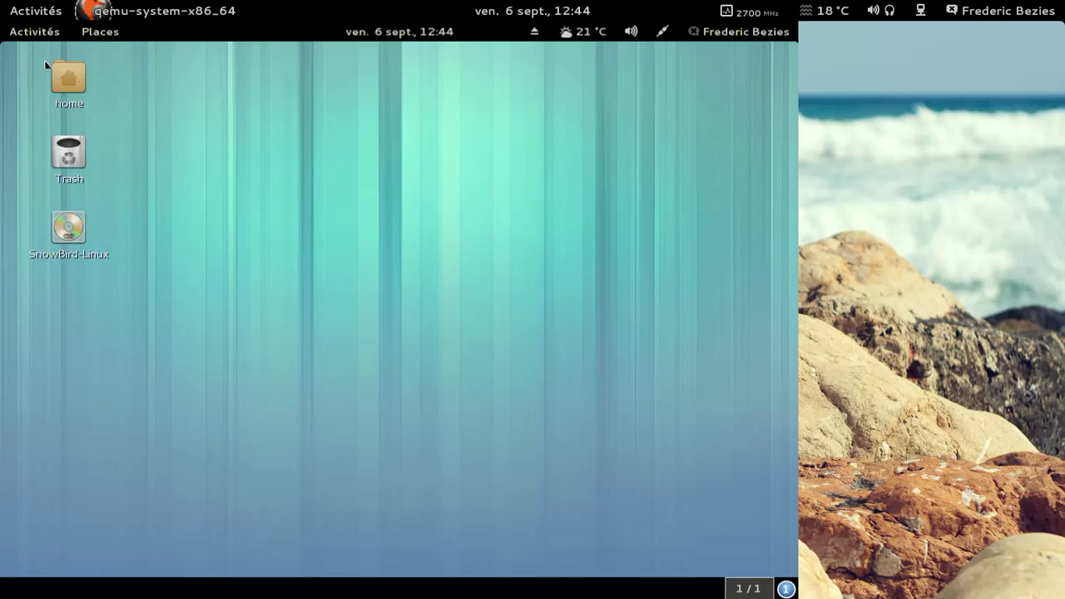
- Launch the Logiciels package manager through the desktop search and search its packages for libreoffice
left_click(23, 32)
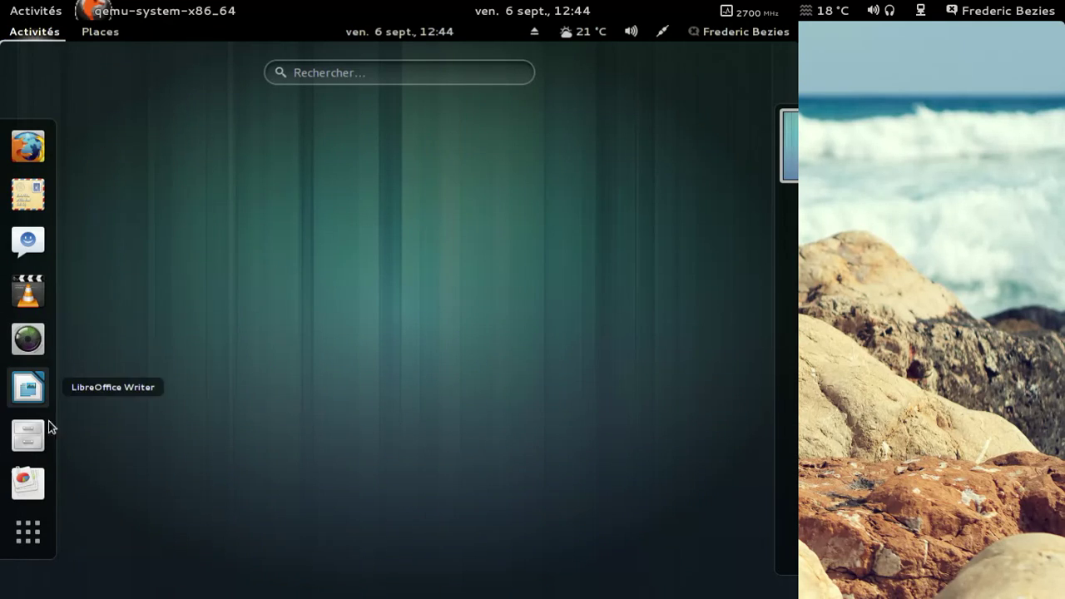
left_click(418, 68)
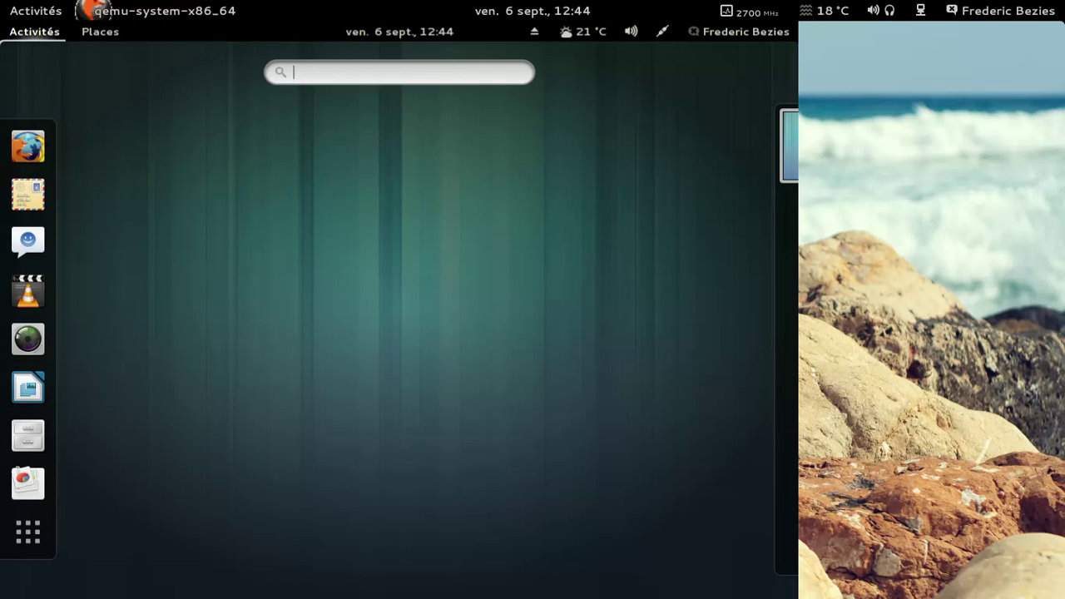
type("logiciels")
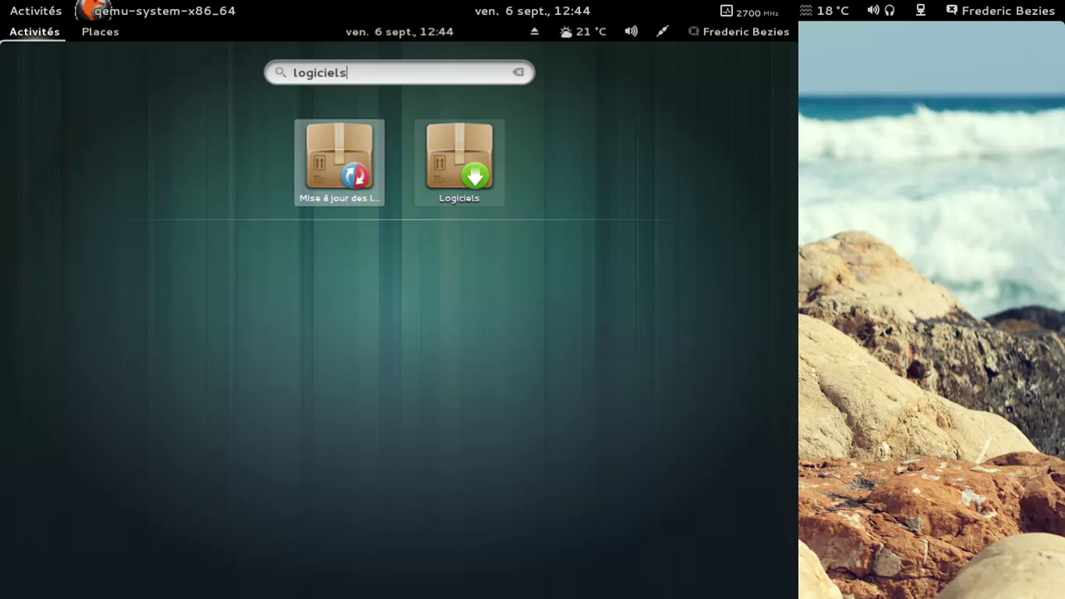
left_click(460, 162)
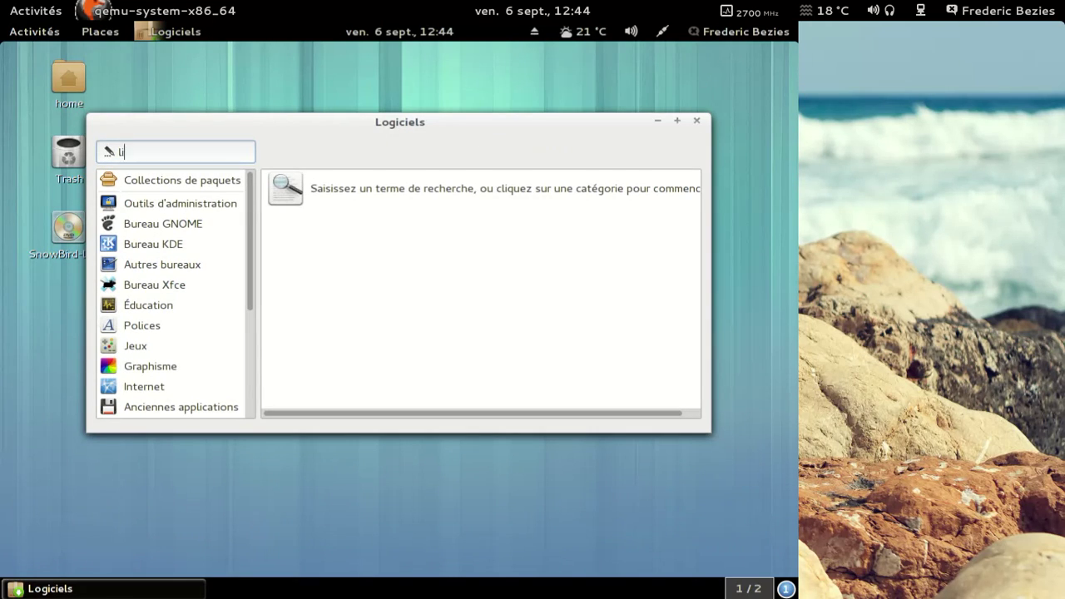
type("libreoffice")
key("Return")
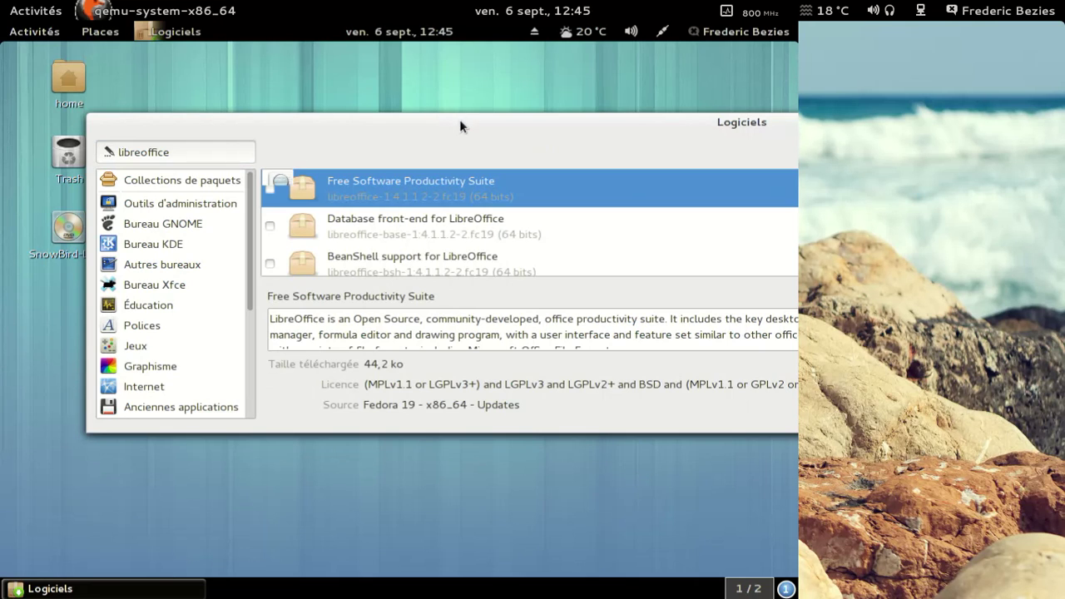
- Reposition the Logiciels window and make it taller to show more of the LibreOffice package list
left_click_drag(420, 119, 334, 109)
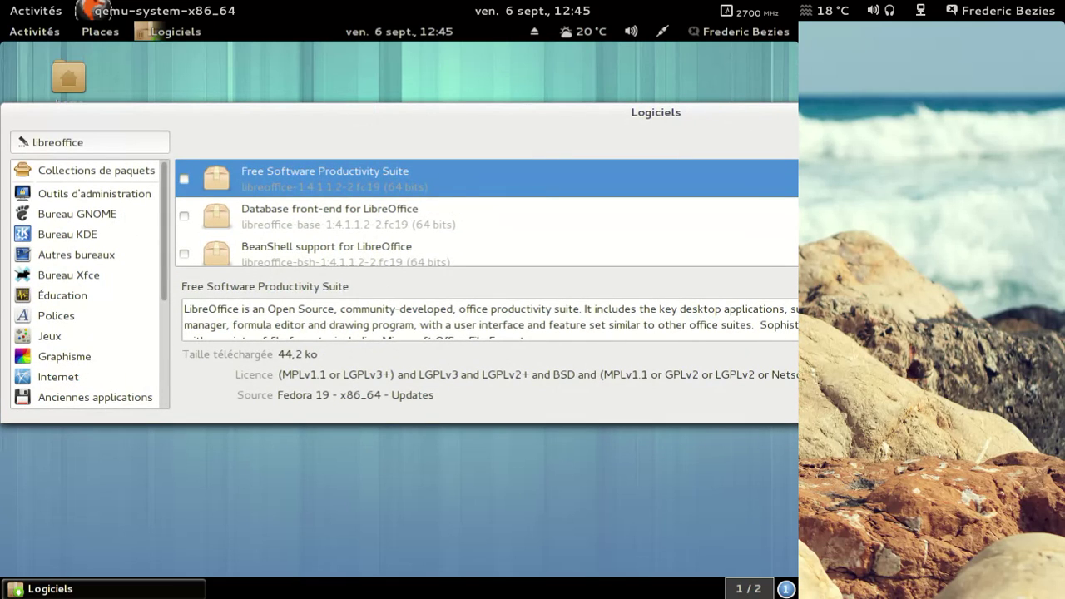
scroll(461, 180, "down", 3)
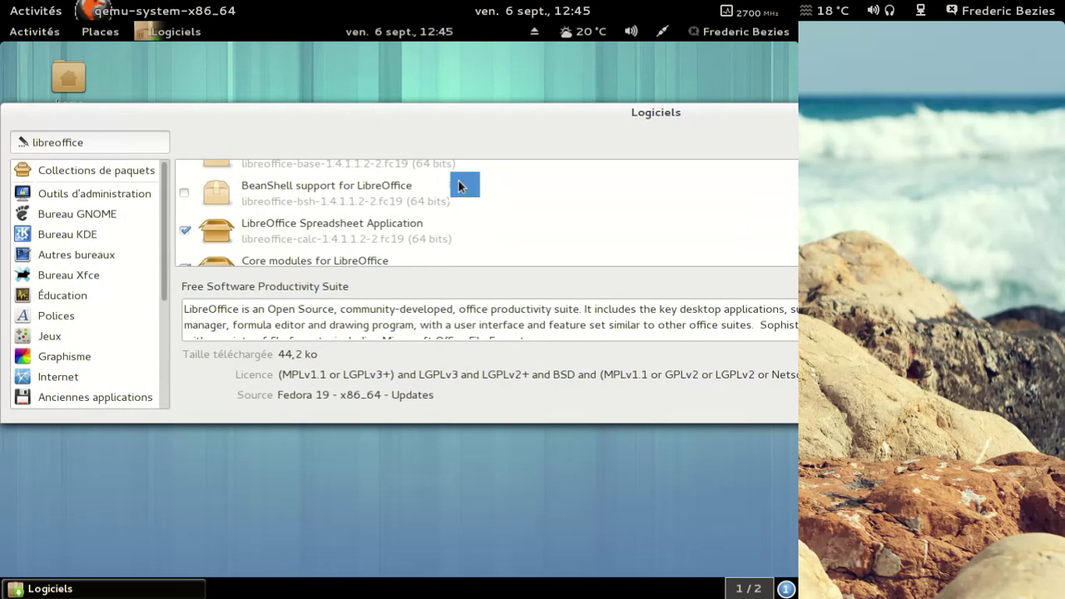
scroll(458, 181, "down", 8)
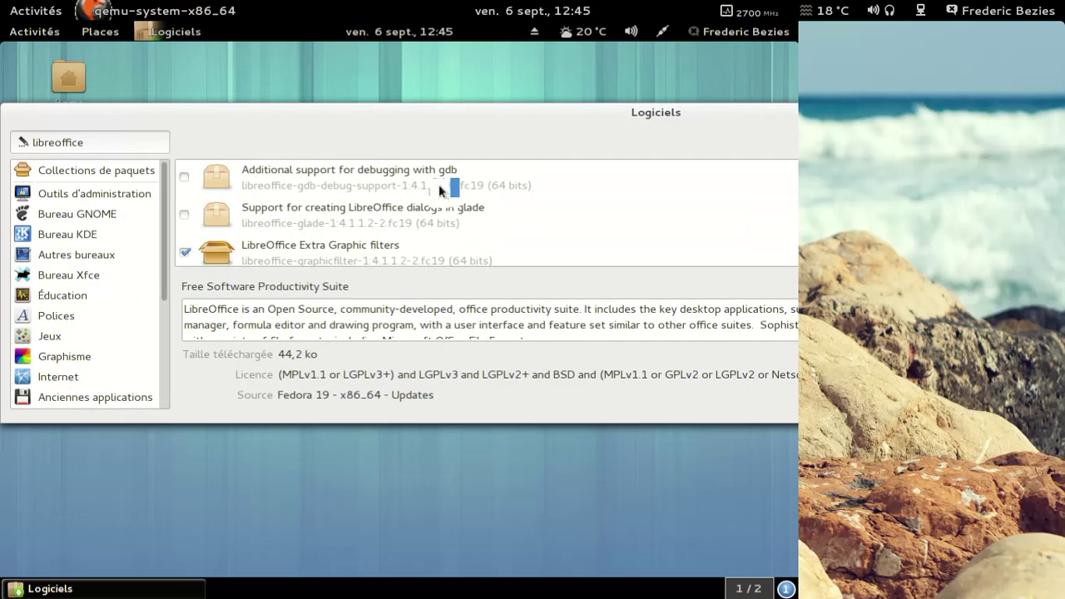
left_click_drag(316, 135, 0, 154)
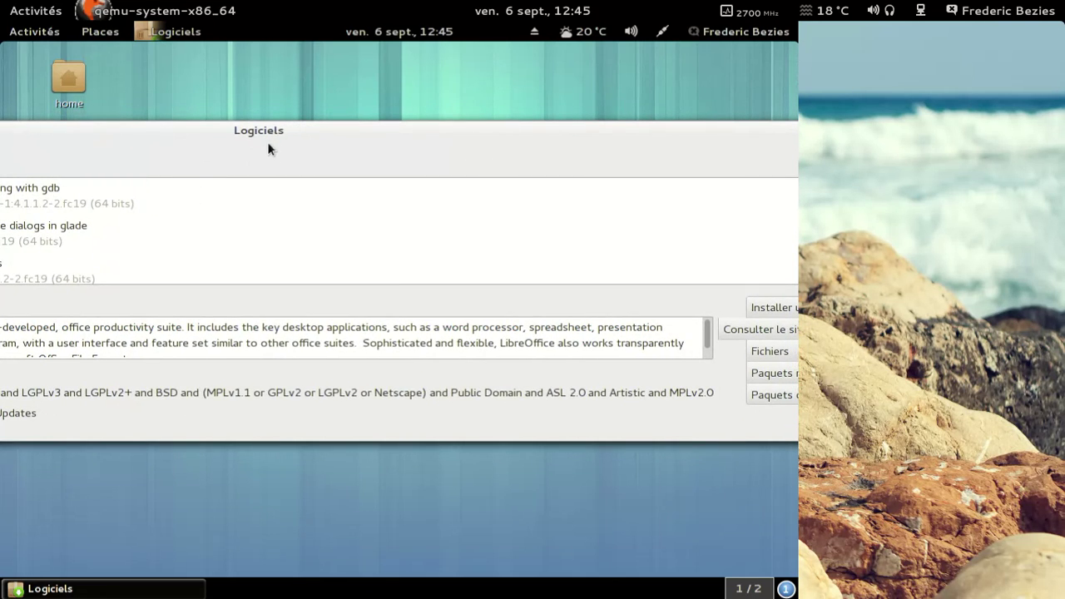
left_click_drag(259, 133, 0, 154)
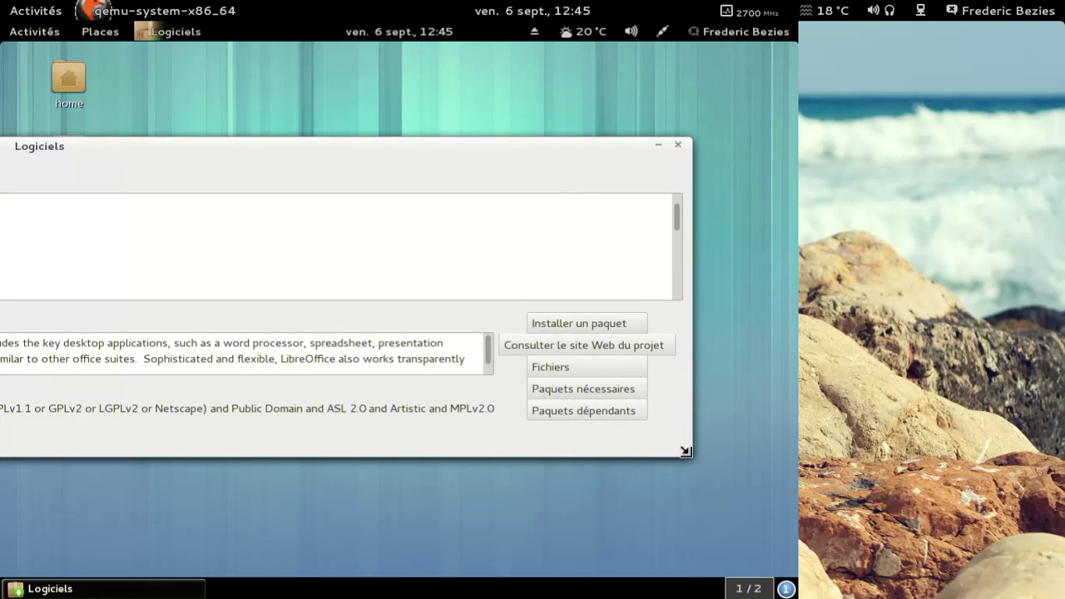
left_click_drag(687, 454, 109, 525)
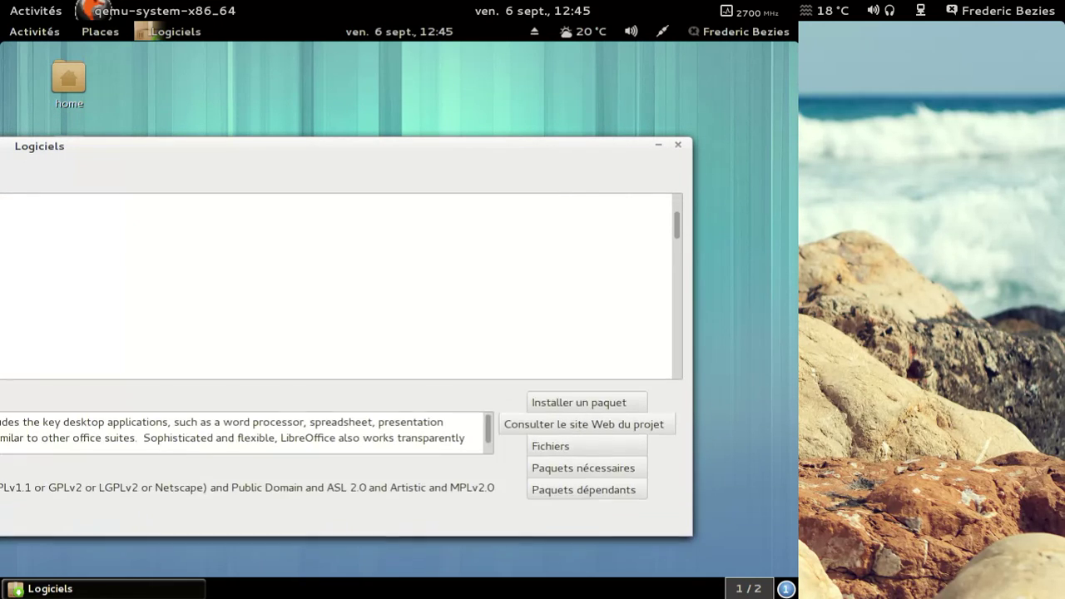
left_click_drag(264, 149, 493, 191)
- Install the French language pack for LibreOffice (libreoffice-langpack-fr) and close the package manager
scroll(483, 291, "down", 6)
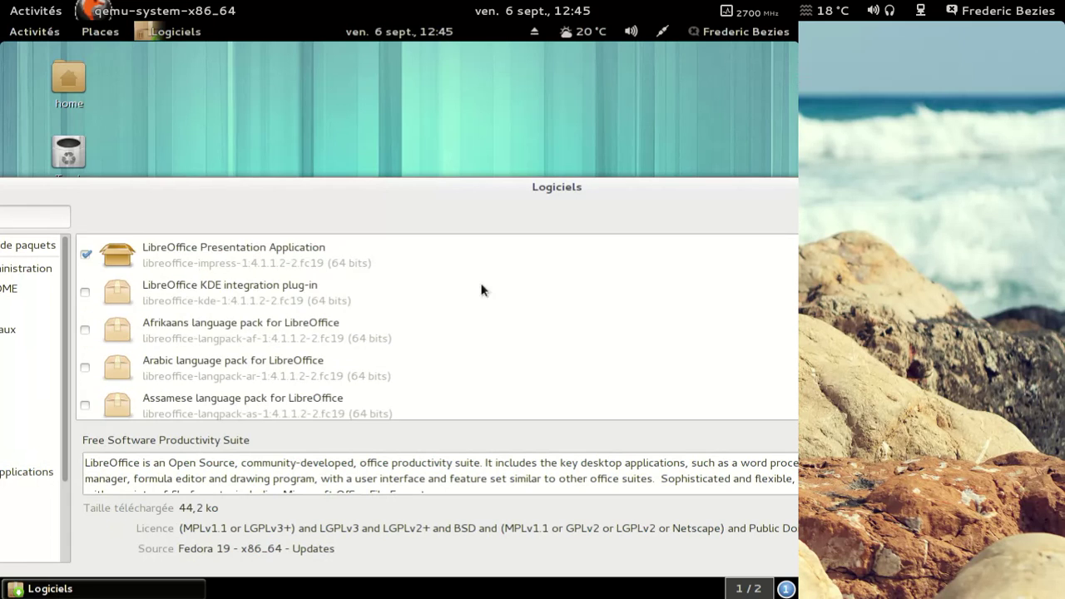
scroll(481, 291, "down", 3)
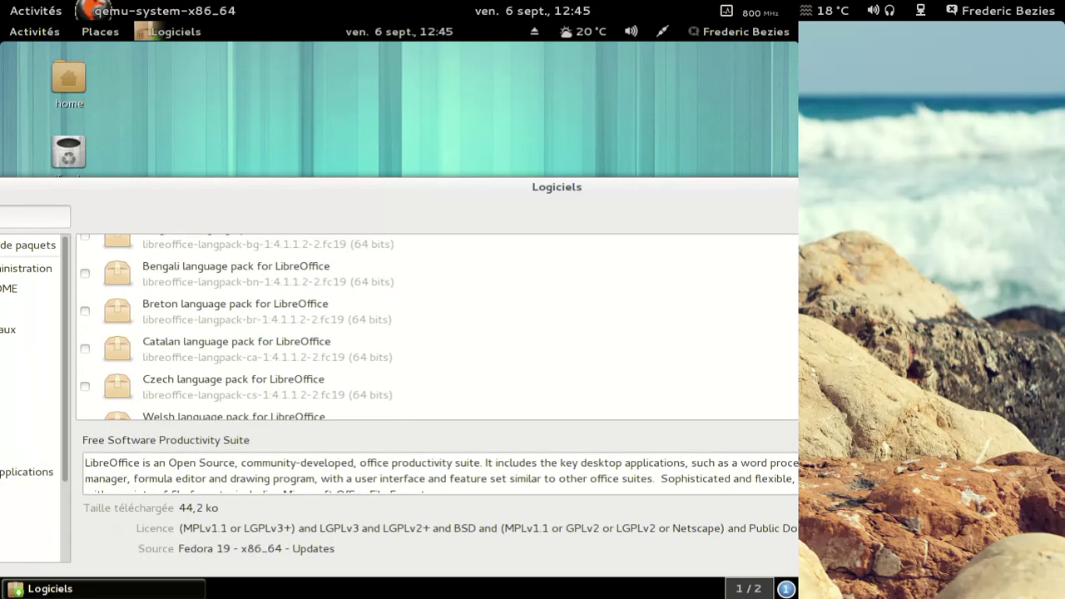
scroll(481, 291, "down", 6)
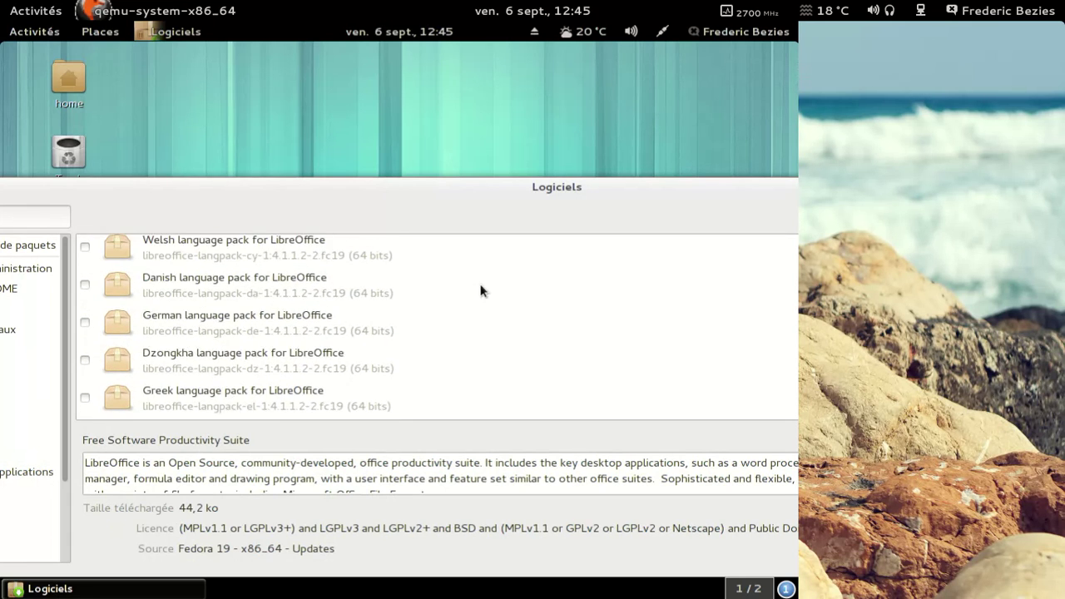
scroll(481, 290, "down", 6)
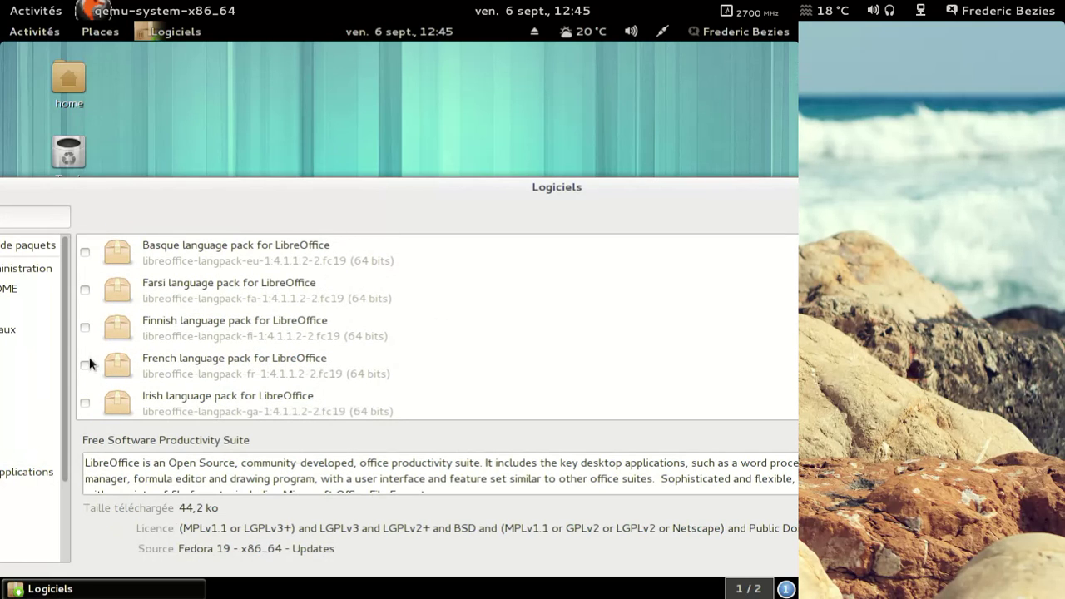
left_click(86, 365)
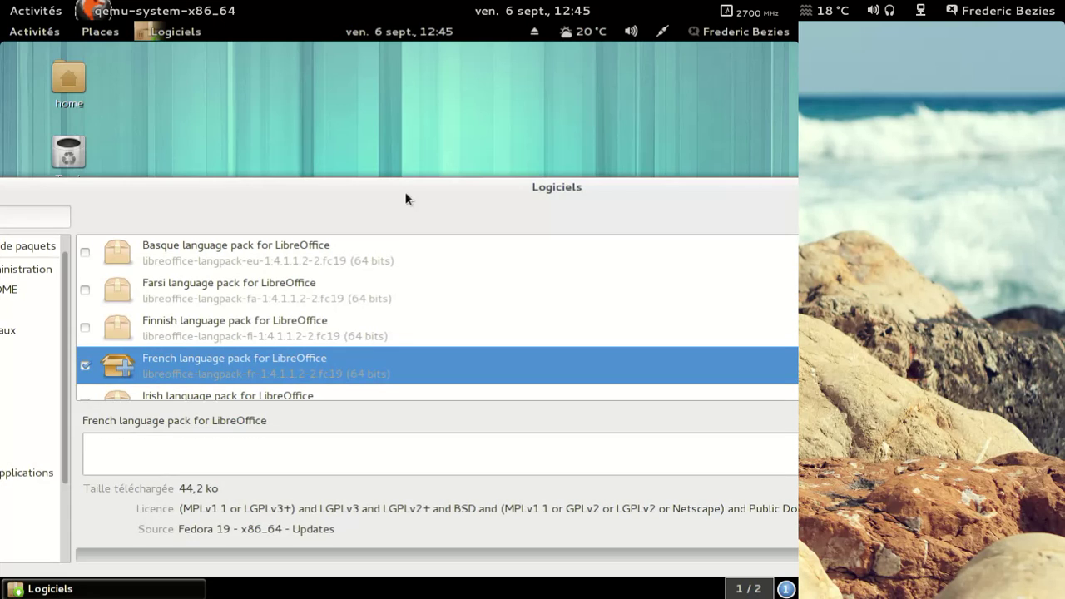
left_click_drag(244, 150, 241, 133)
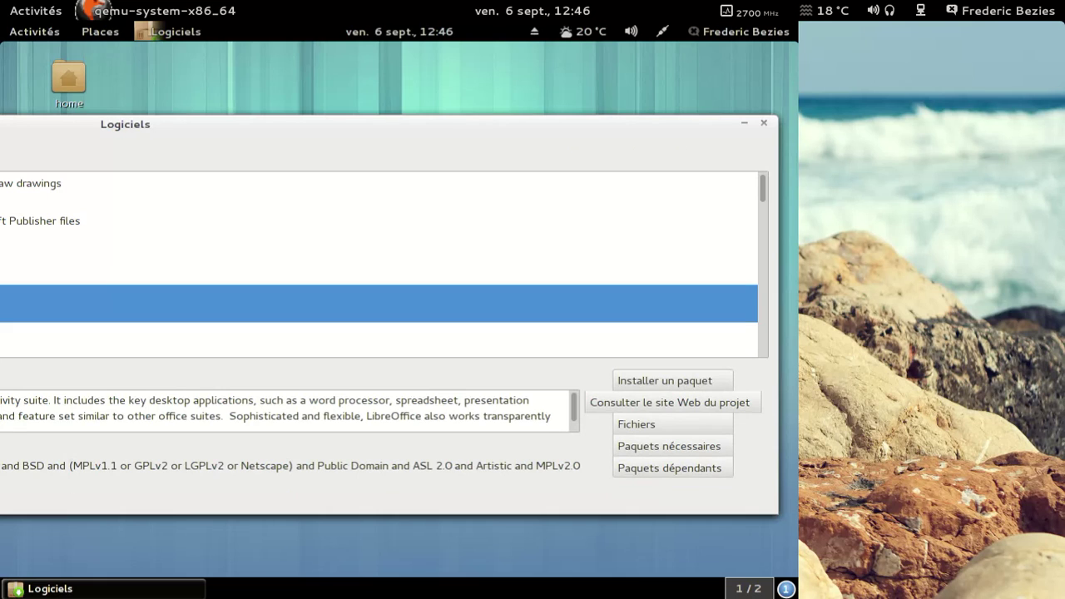
left_click(764, 124)
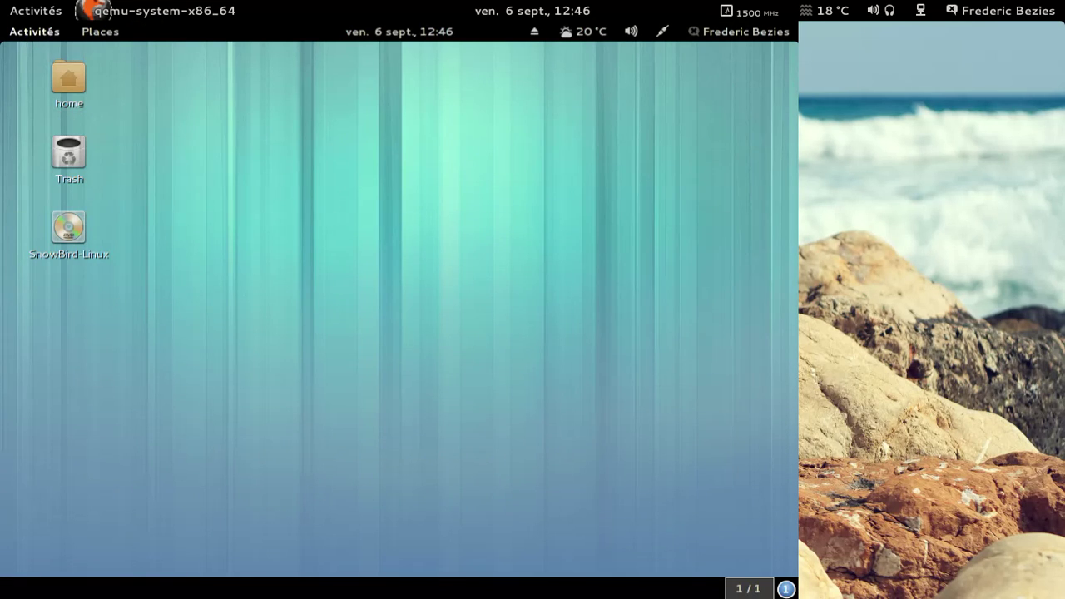
- Launch LibreOffice Writer to check its interface language, and close it
key("super")
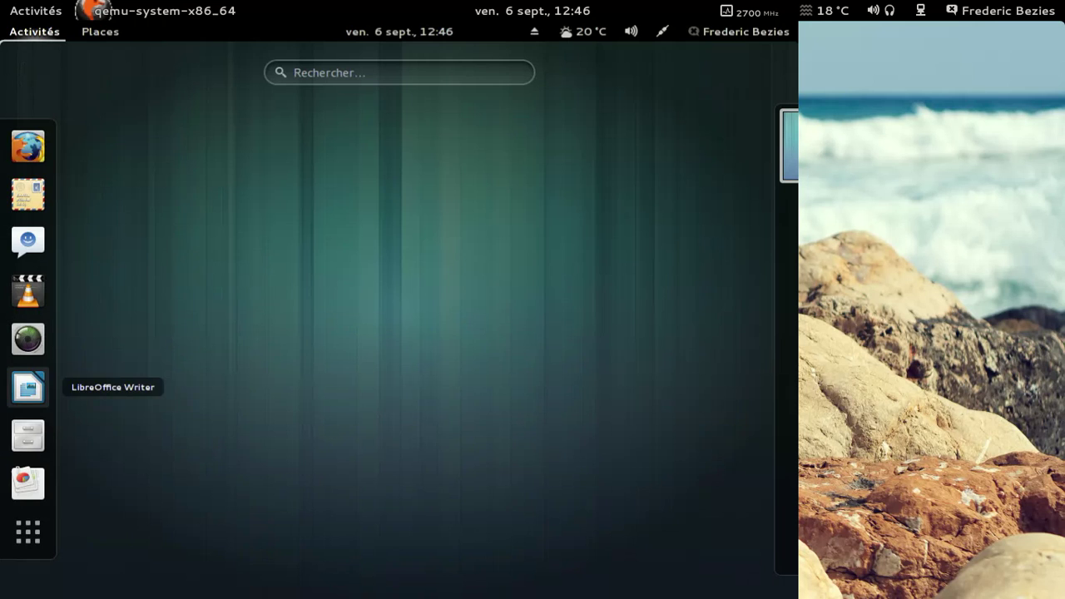
left_click(27, 387)
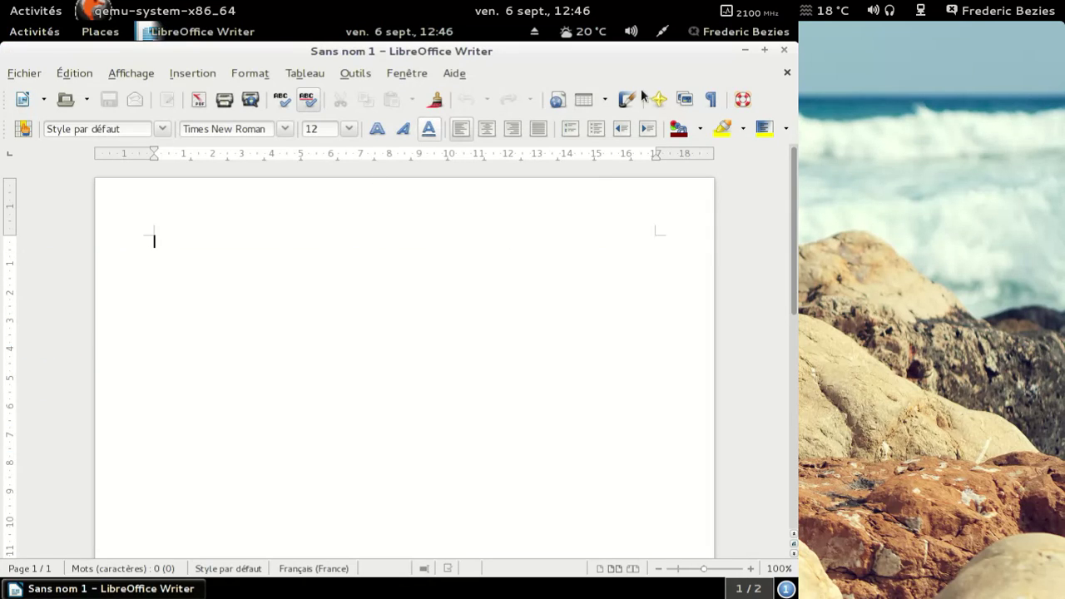
left_click(784, 52)
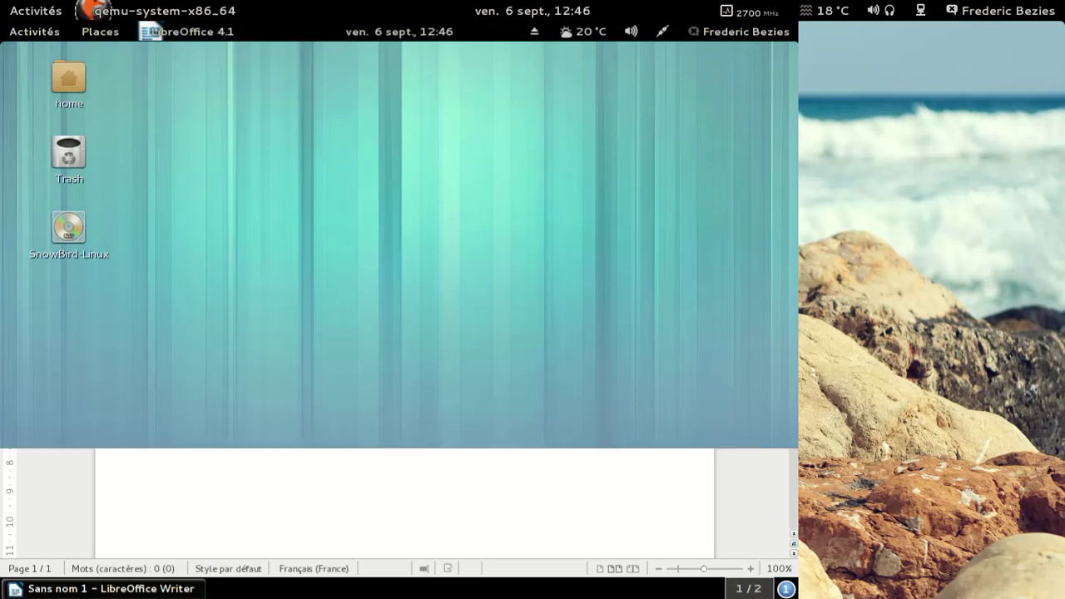
- View the system overview under Détails in the GNOME settings (Paramètres), and close the settings
left_click(750, 34)
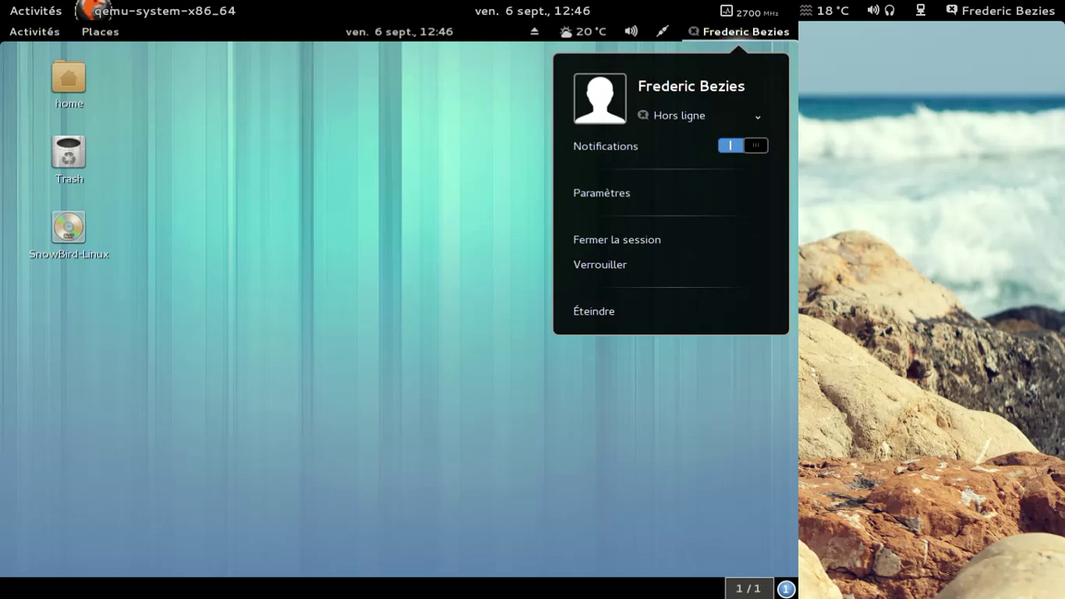
left_click(652, 190)
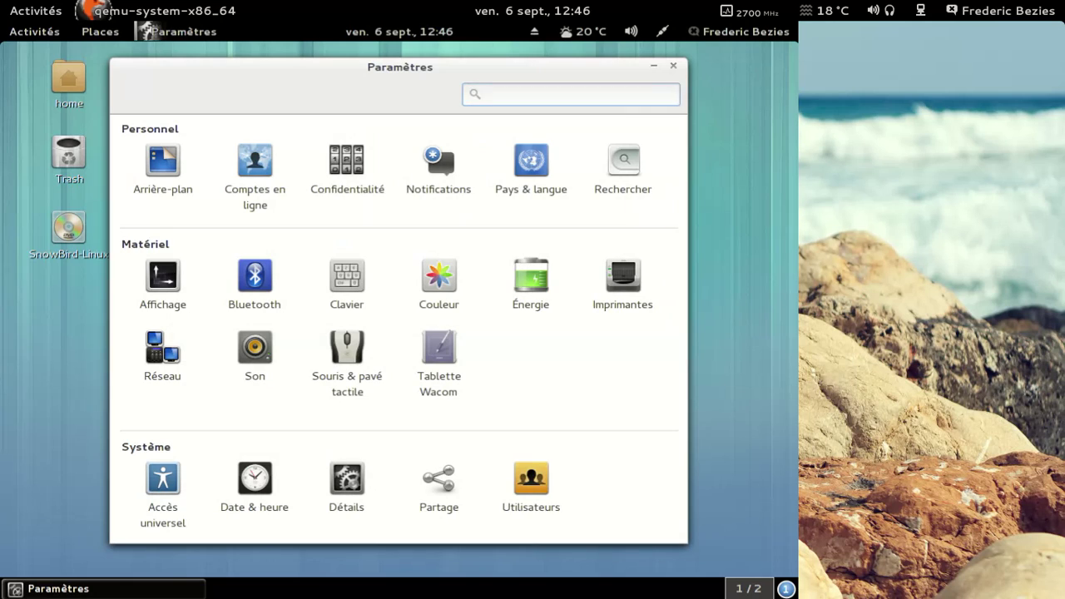
left_click(346, 491)
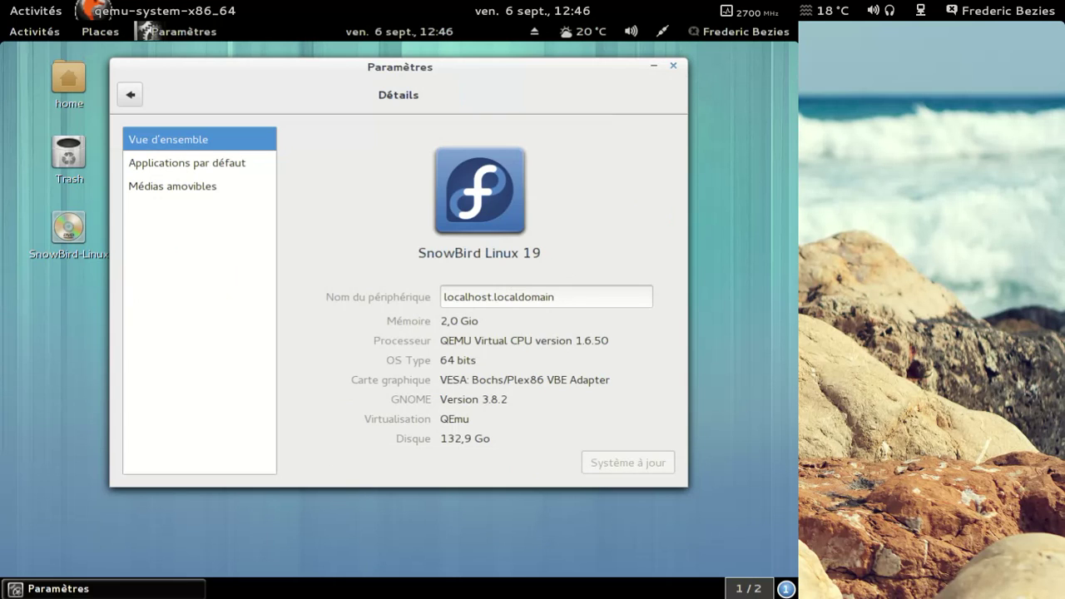
left_click(674, 65)
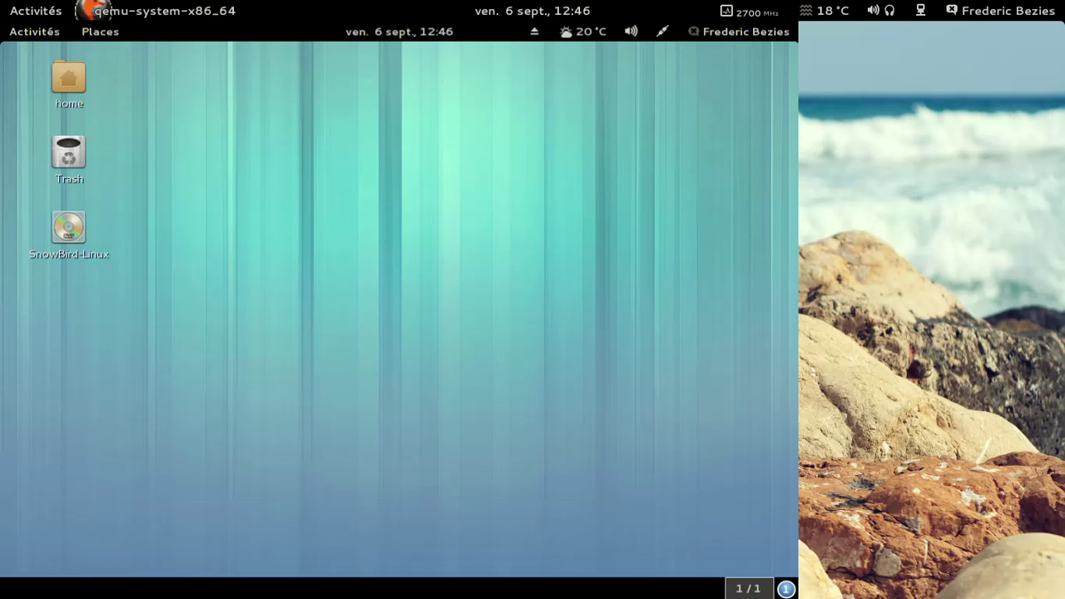
- Browse the full list of installed applications from end to end, and return to the desktop
left_click(60, 30)
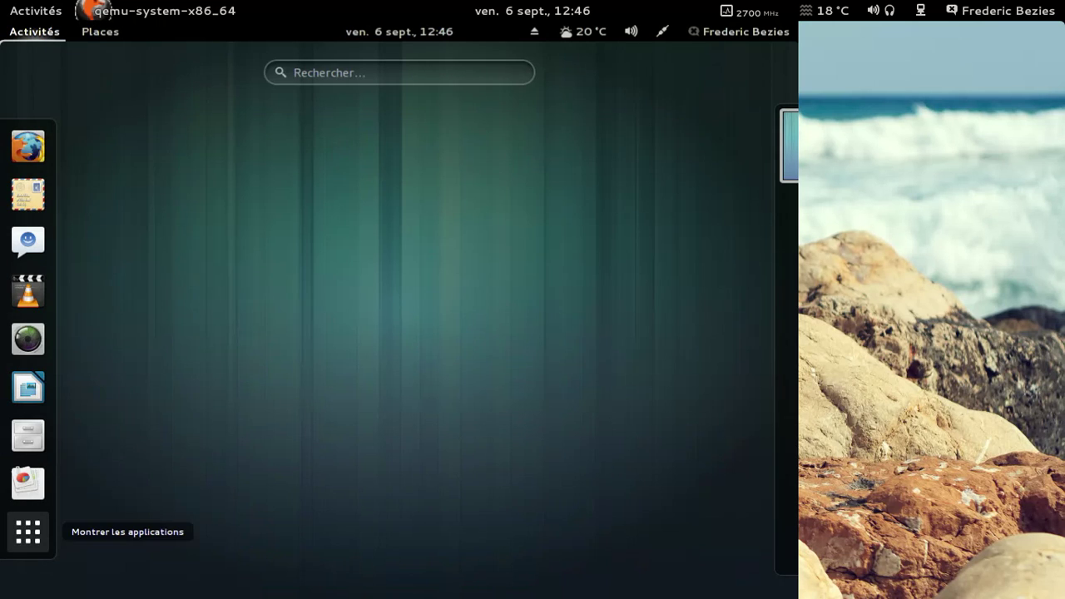
left_click(28, 531)
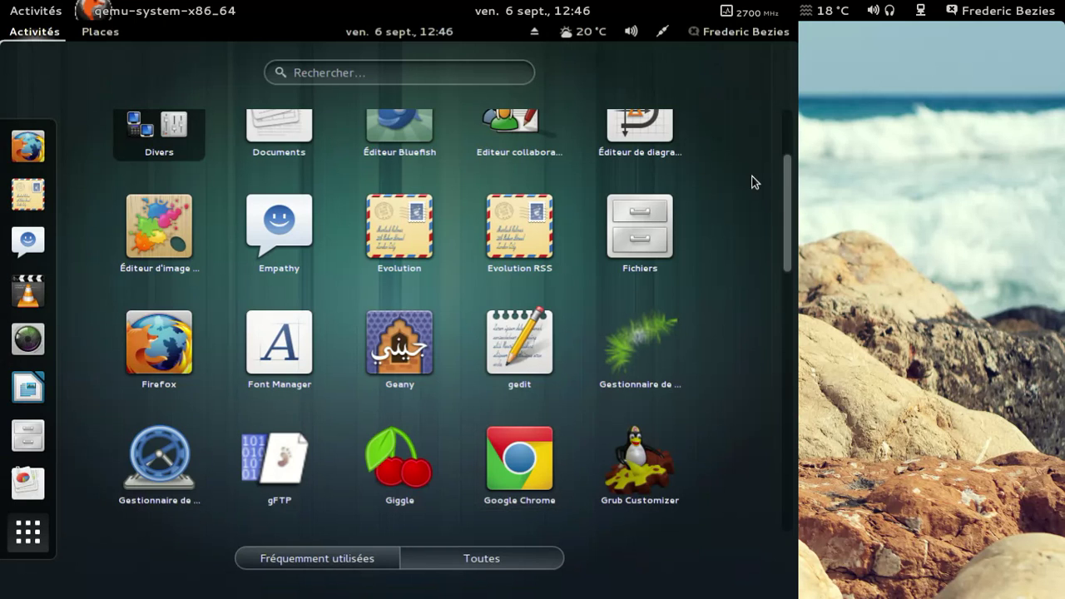
left_click_drag(787, 188, 789, 466)
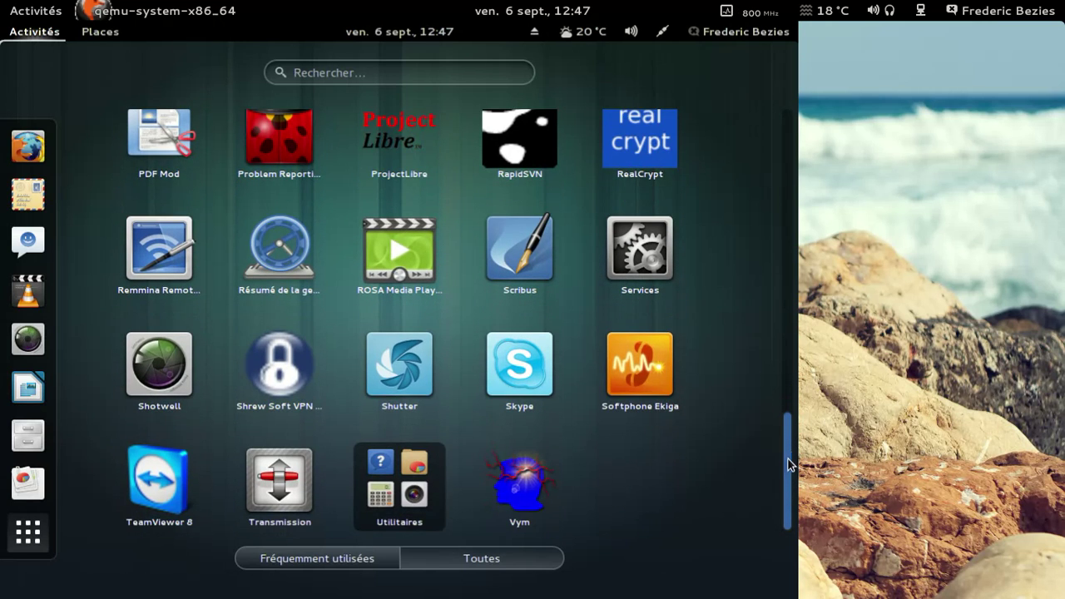
left_click(791, 198)
left_click_drag(791, 197, 785, 111)
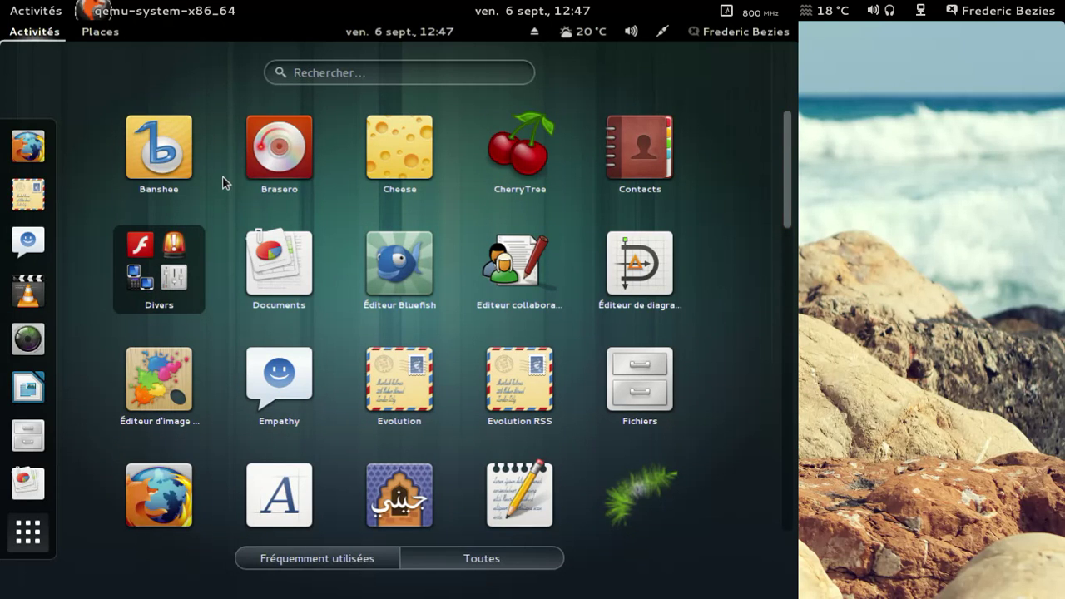
left_click(27, 533)
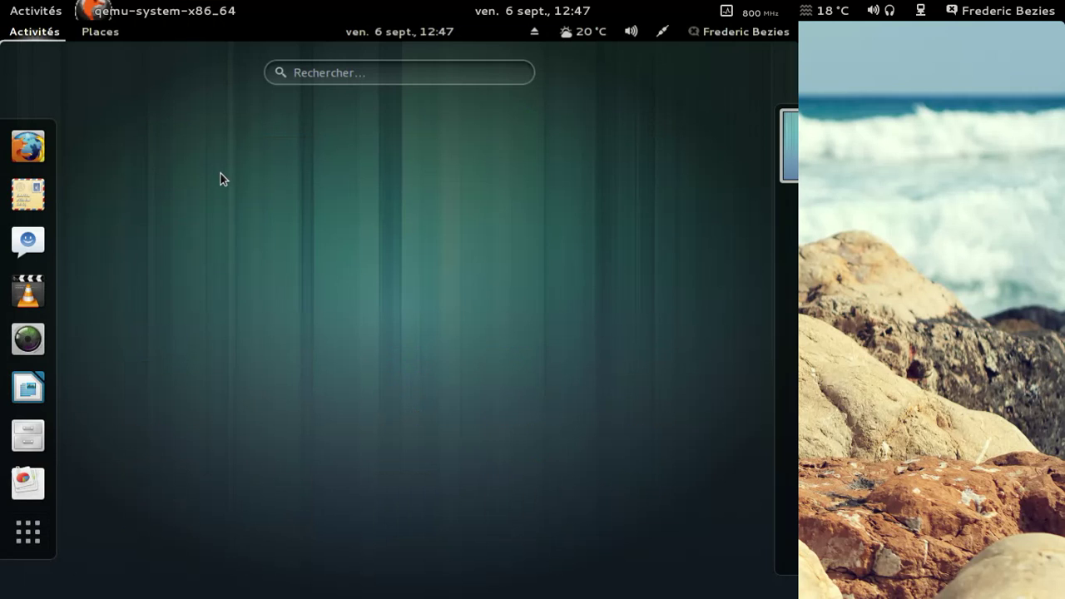
left_click(243, 174)
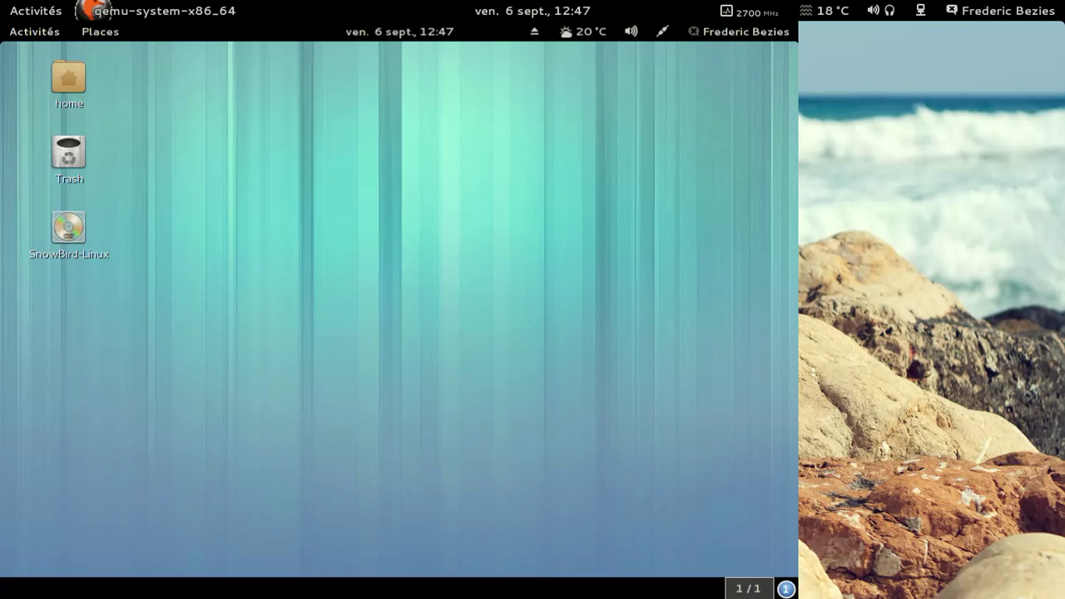
- Find and launch Tweak Tool, examine the installed Shell extensions (Extensions du Shell), and close it
left_click(52, 30)
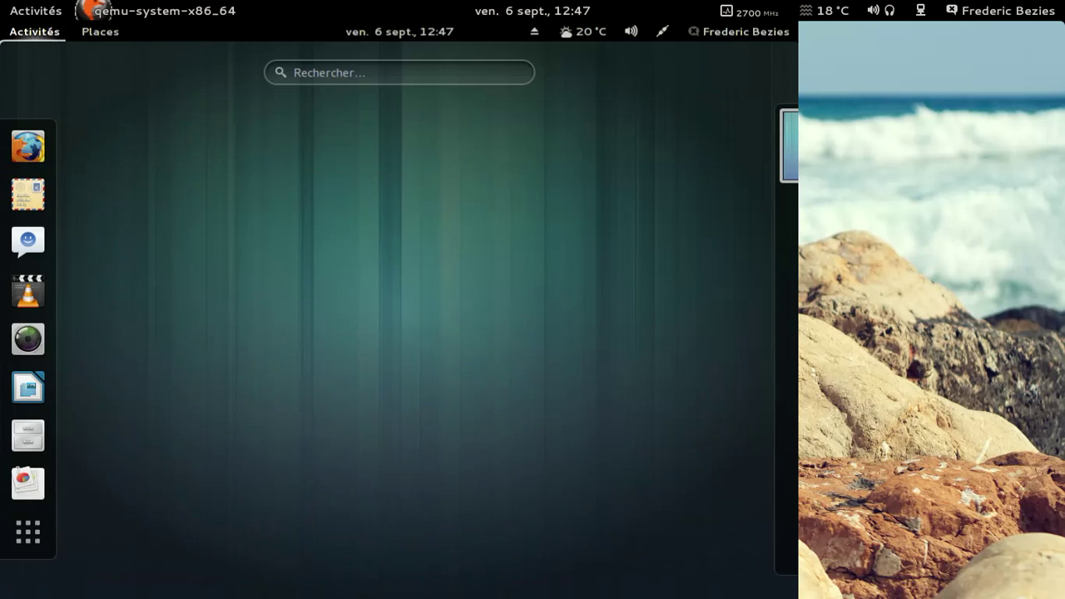
left_click(345, 79)
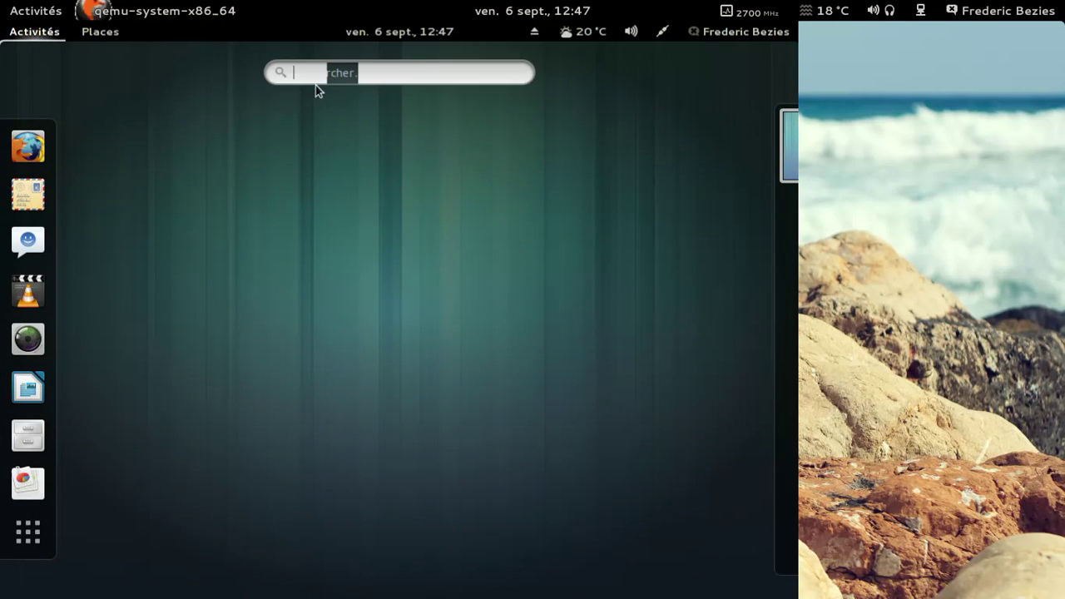
type("tweak")
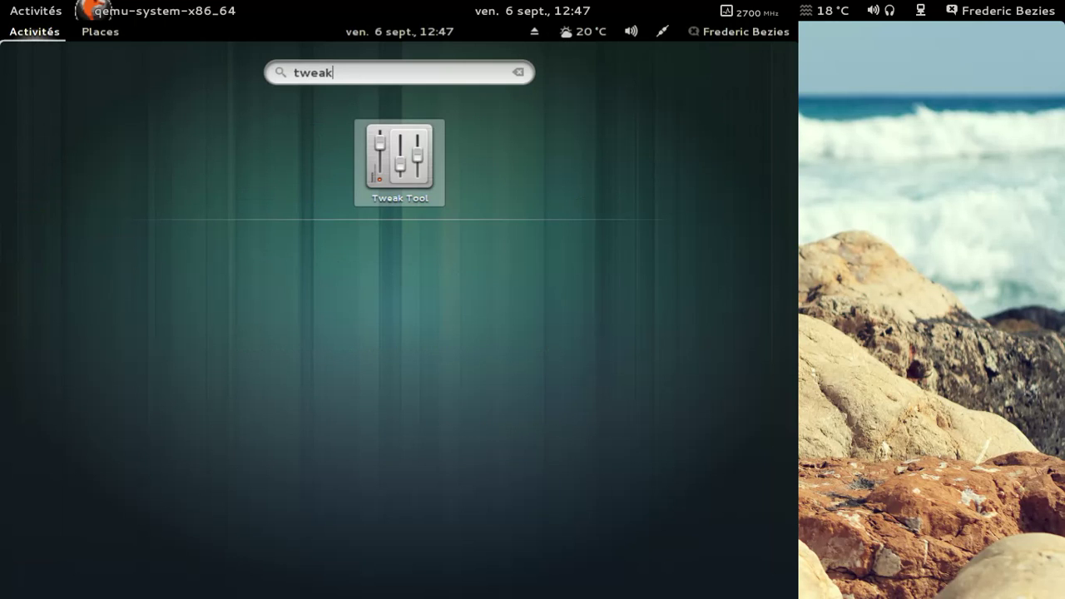
key("Return")
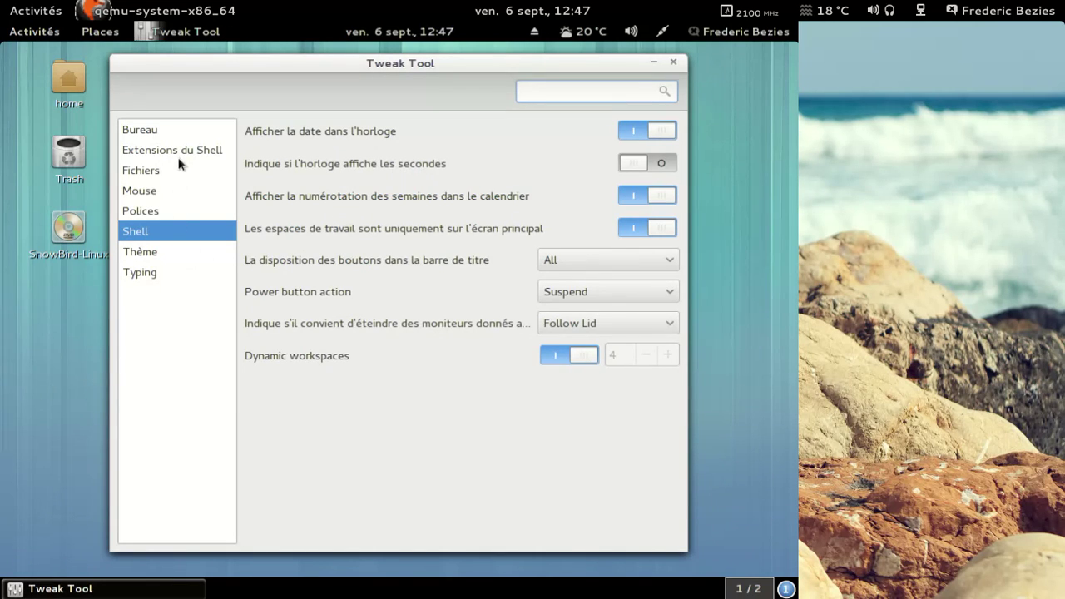
left_click(173, 150)
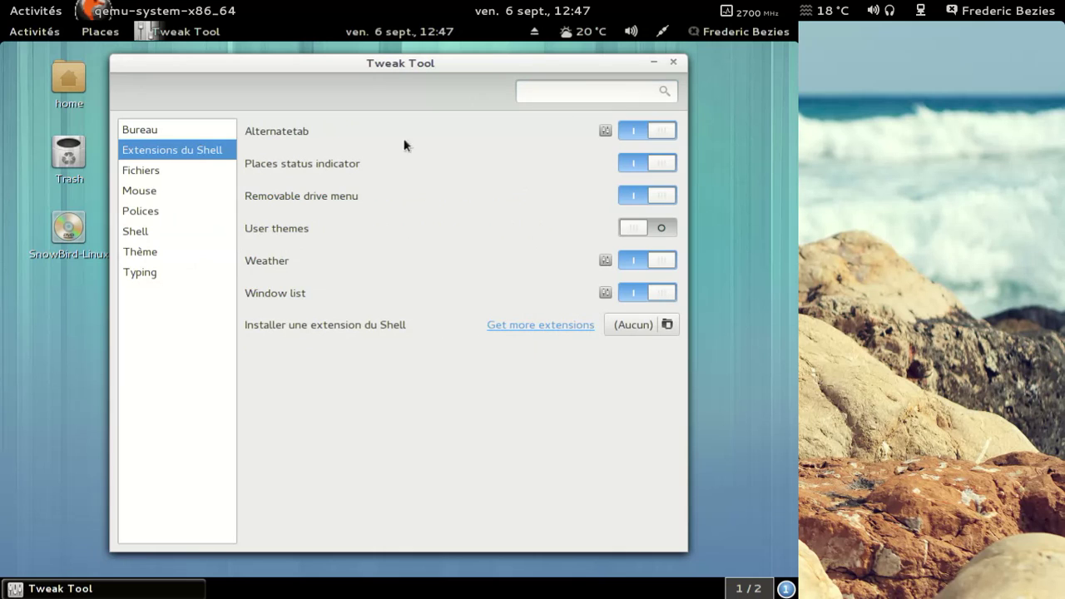
left_click(670, 63)
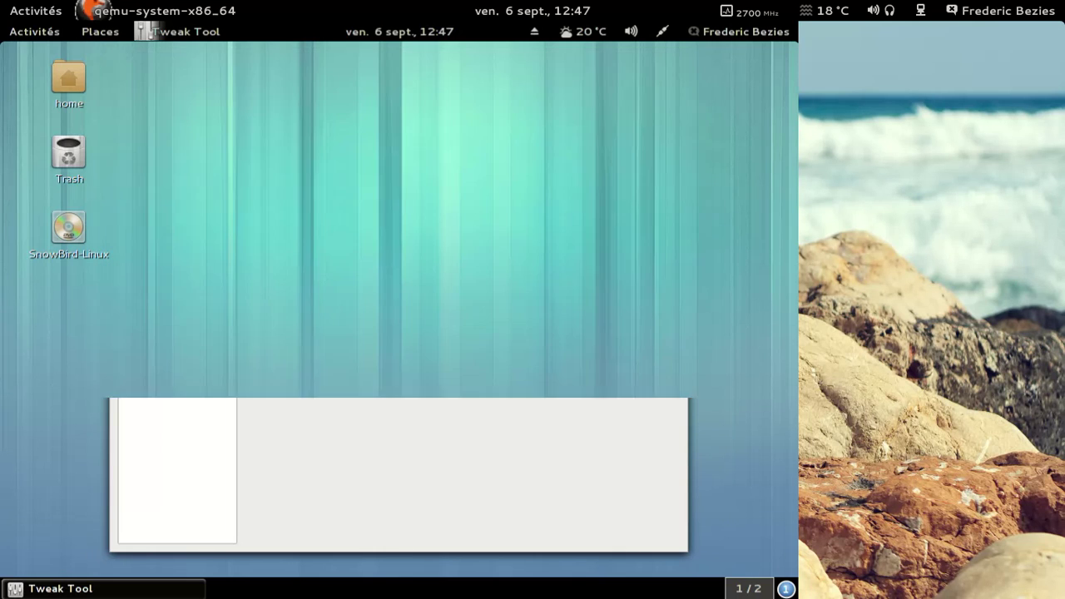
- Shut down the virtual machine from the user session and confirm the power-off
left_click(715, 33)
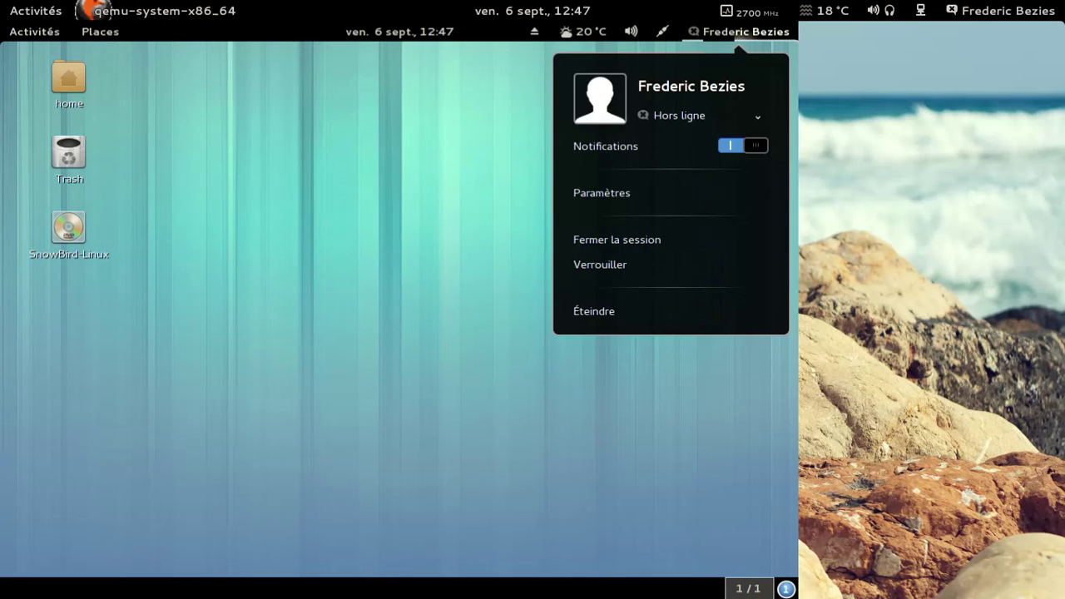
left_click(683, 311)
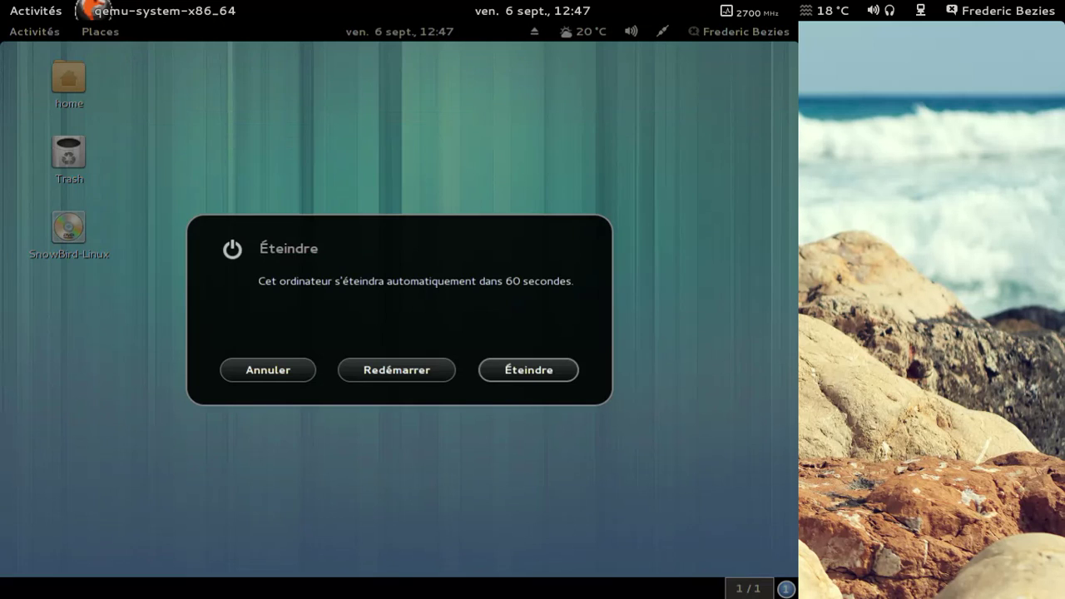
left_click(562, 367)
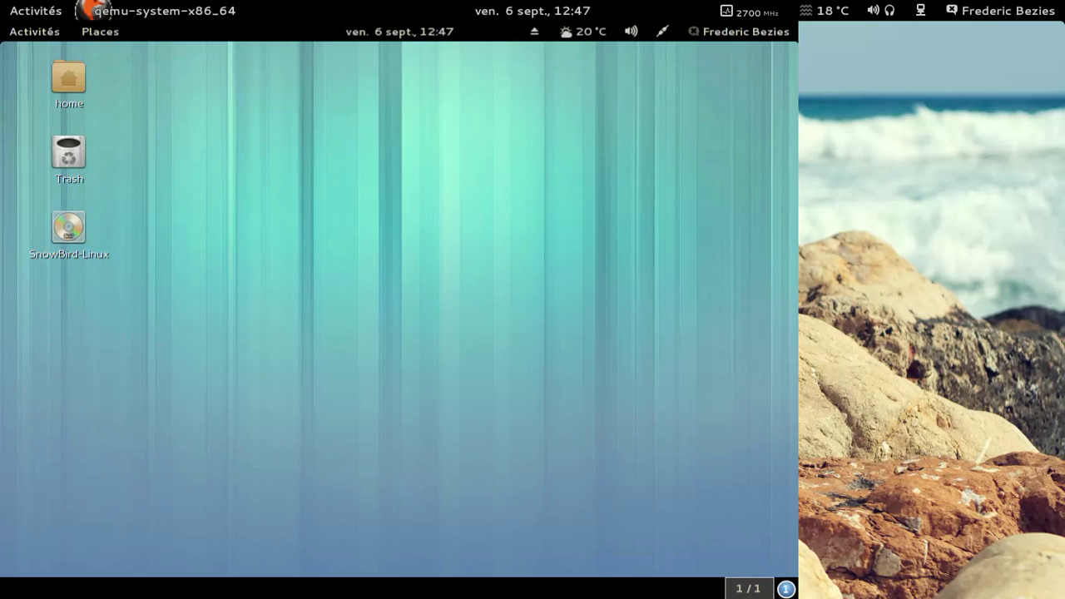